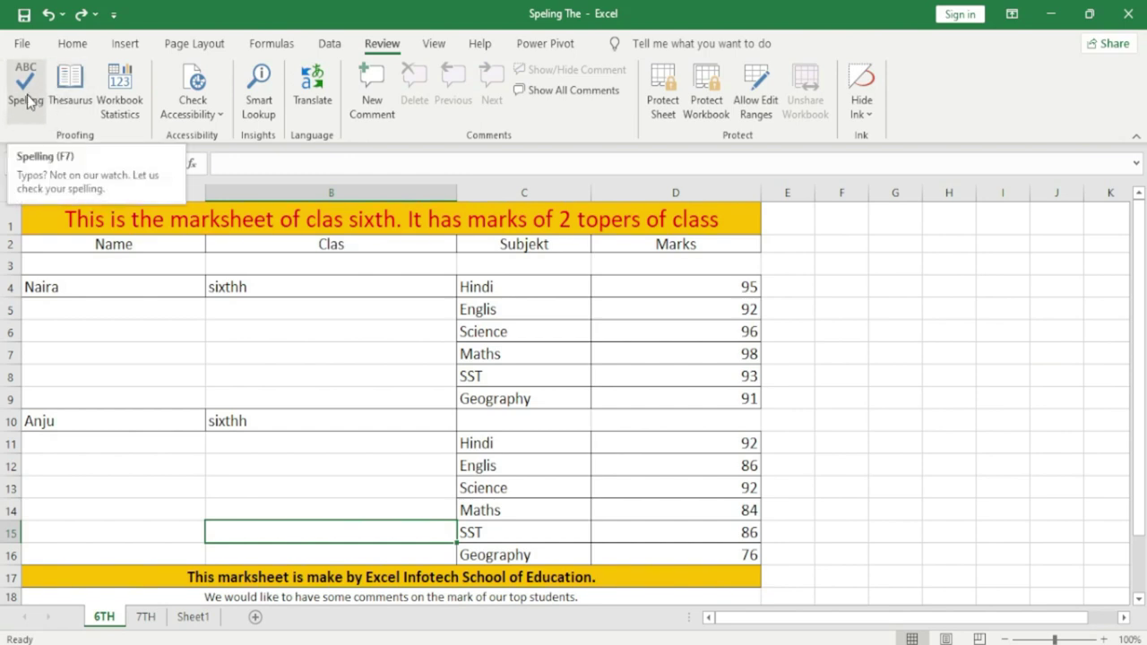
Run Spelling from the start of the sheet so 'clas' is flagged, with 'class' suggested.
click(26, 94)
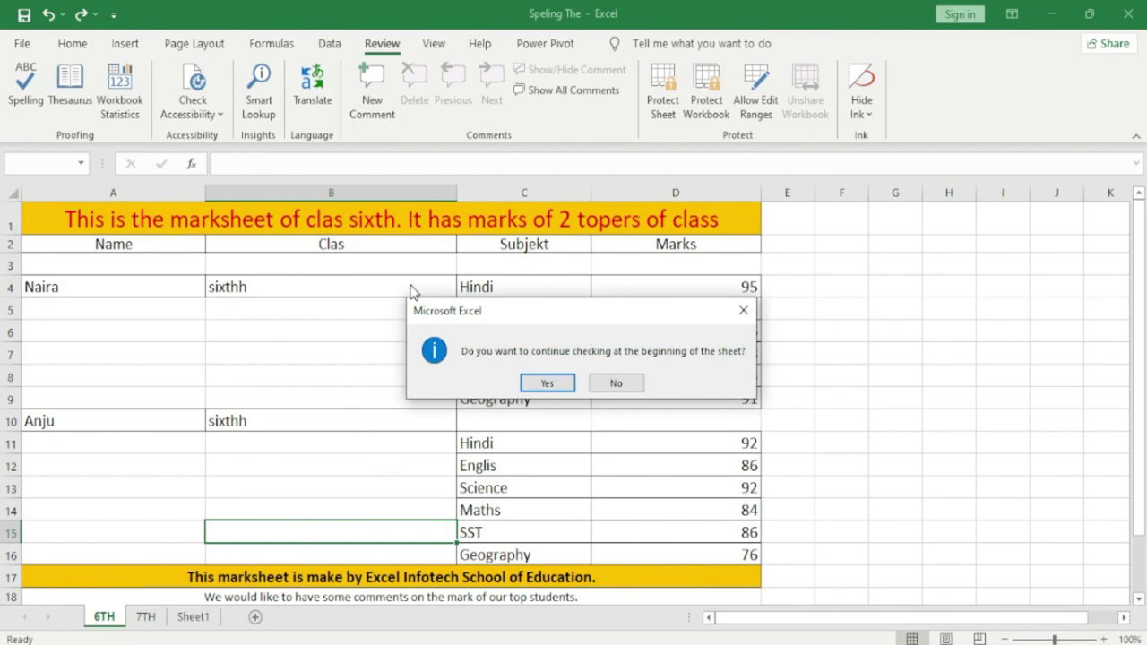
click(556, 385)
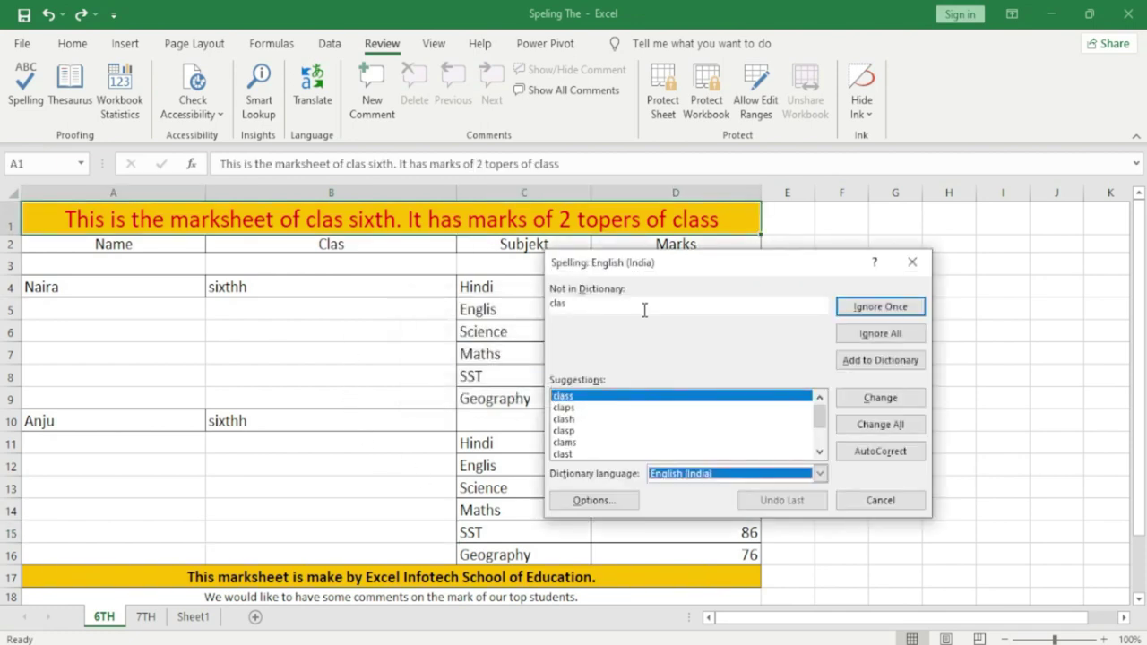
drag(659, 263, 515, 267)
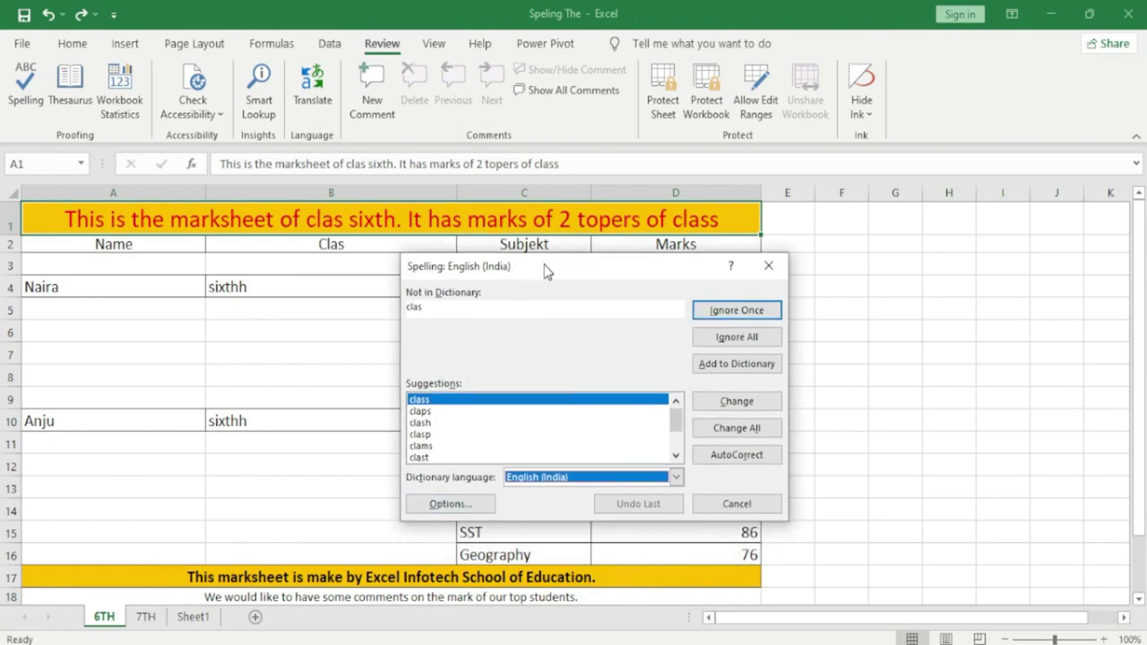
drag(546, 270, 599, 302)
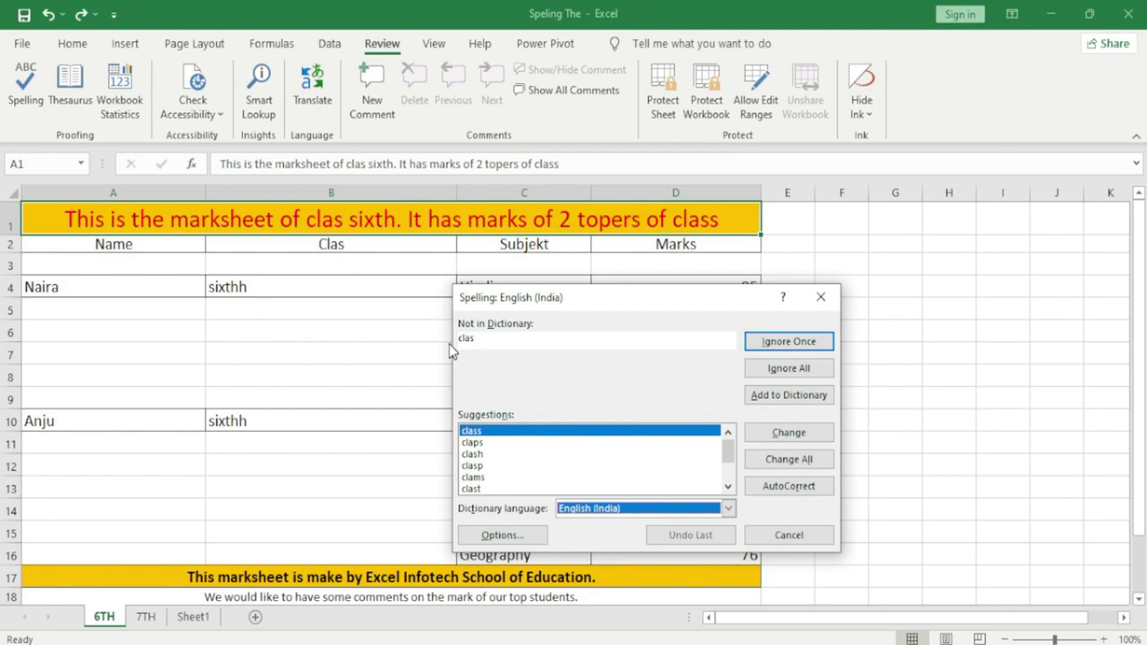
drag(629, 302, 595, 303)
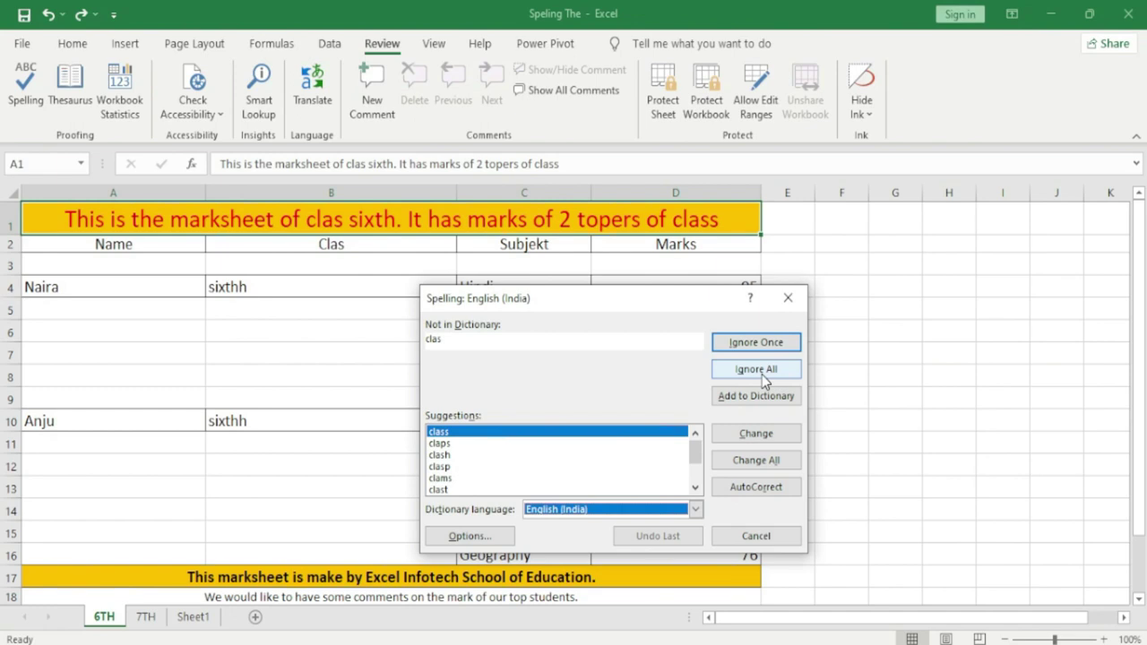
drag(445, 339, 423, 341)
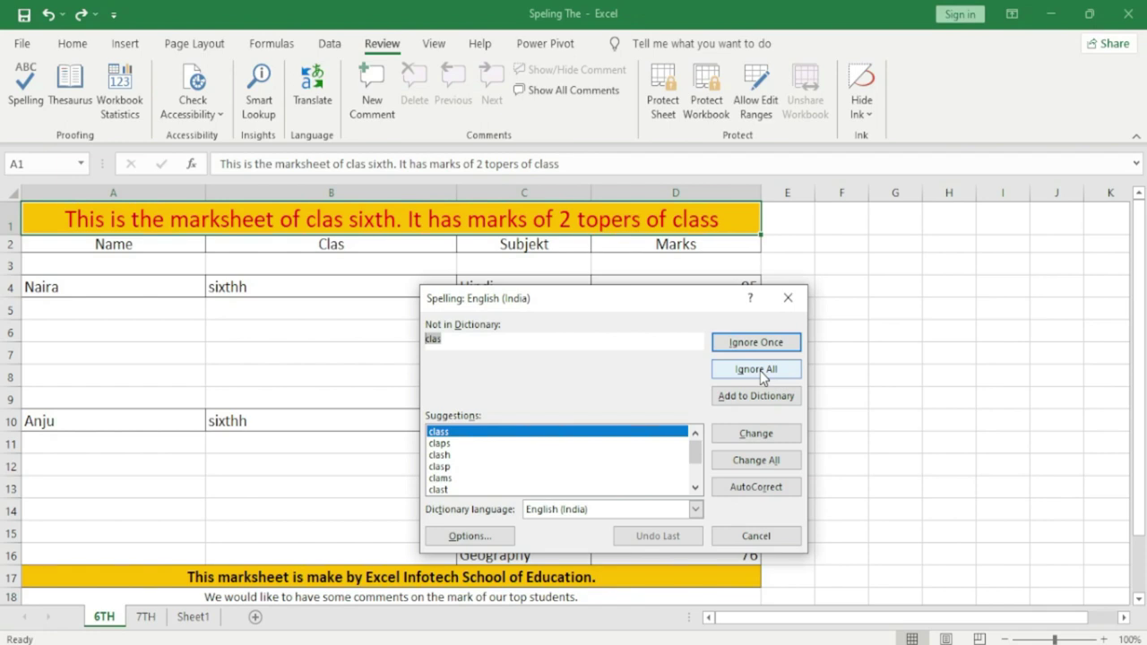
Correct clas, Clas, Subjekt and sixthh to class, Class, Subject and sixth.
click(740, 439)
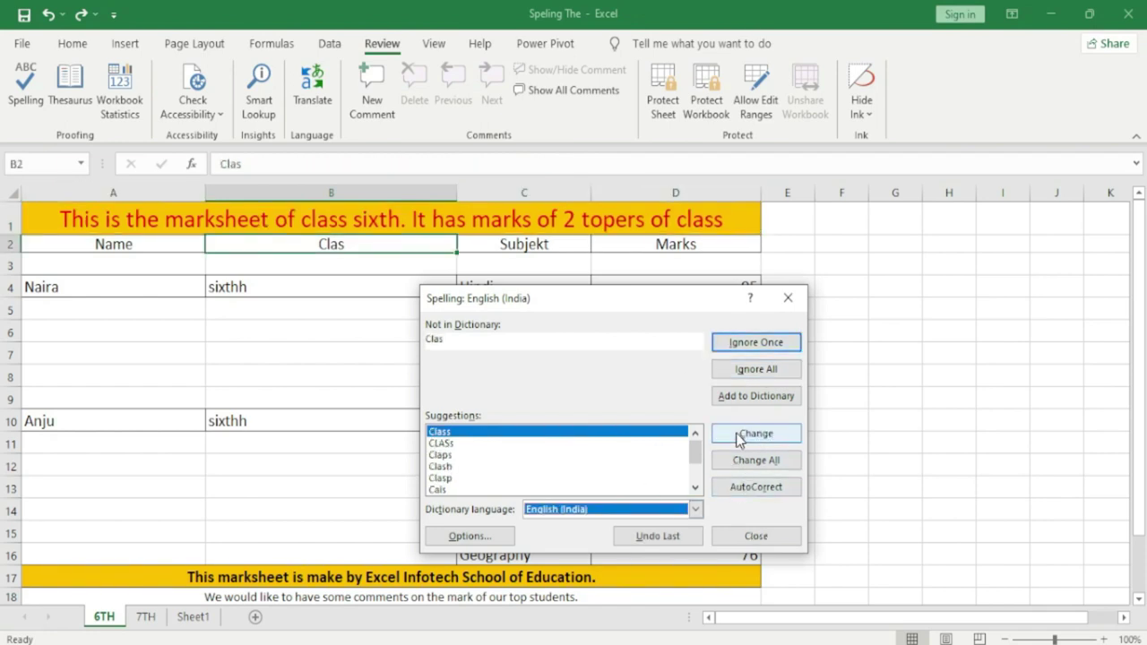
click(739, 437)
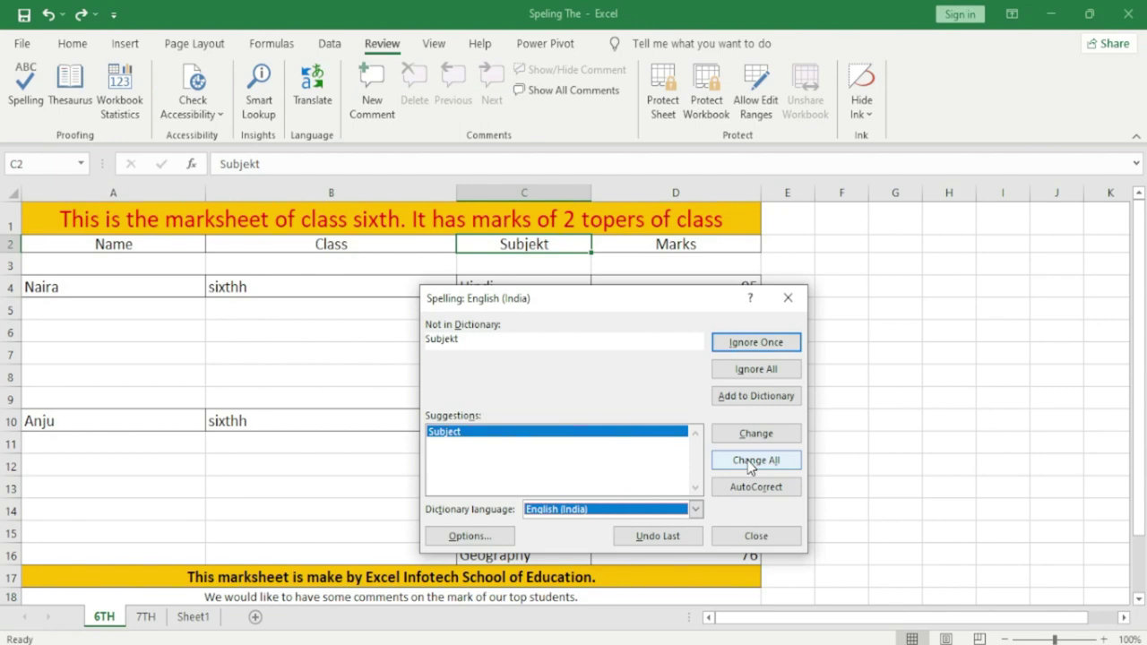
click(749, 464)
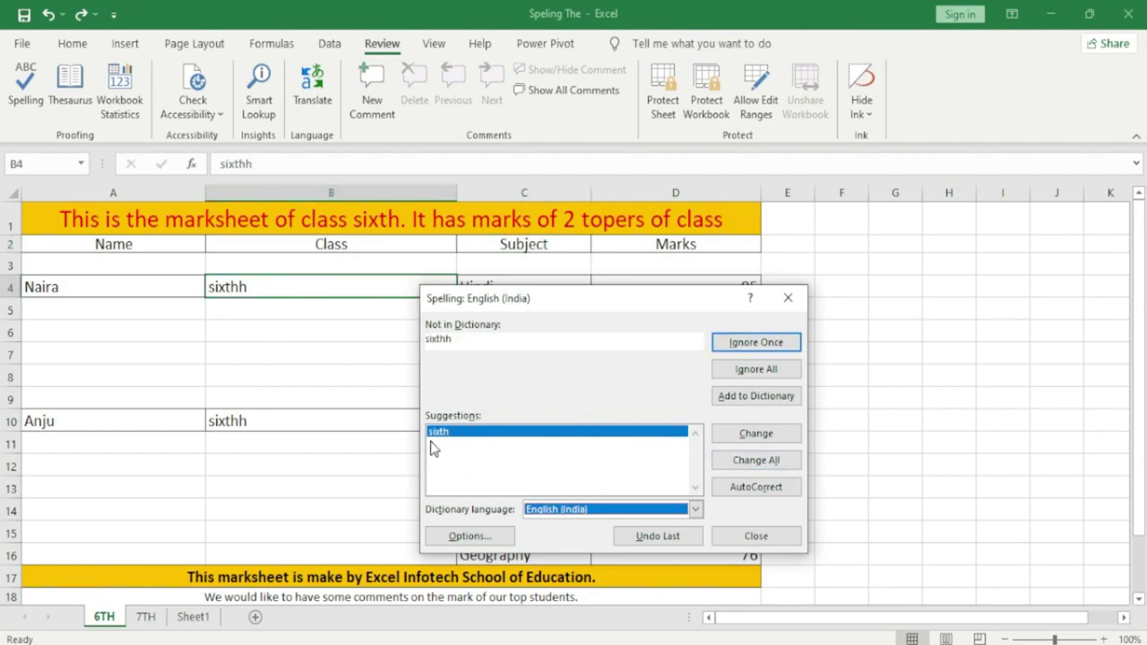
click(754, 432)
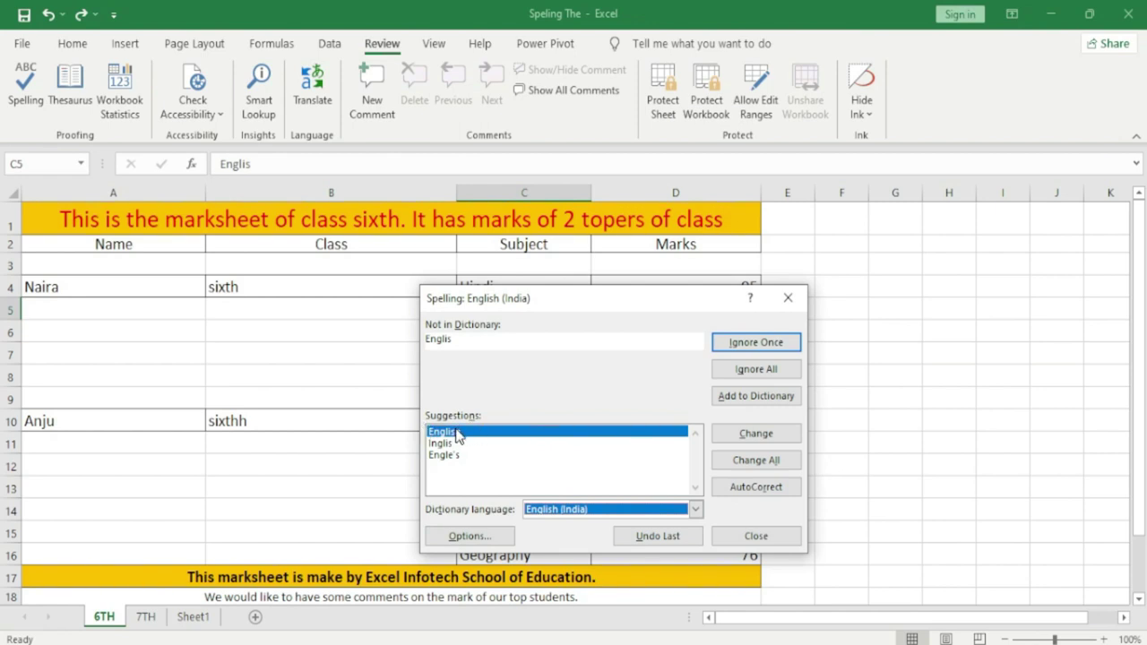
Correct the remaining Englis and sixthh entries to English and sixth, and finish the check.
click(762, 486)
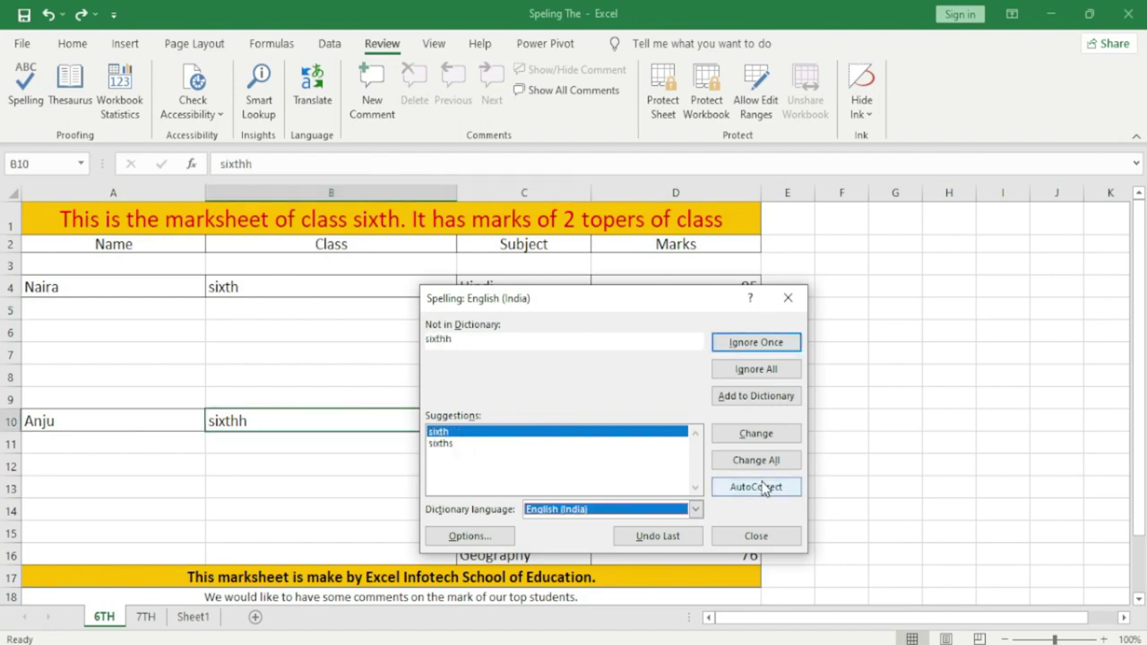
click(754, 493)
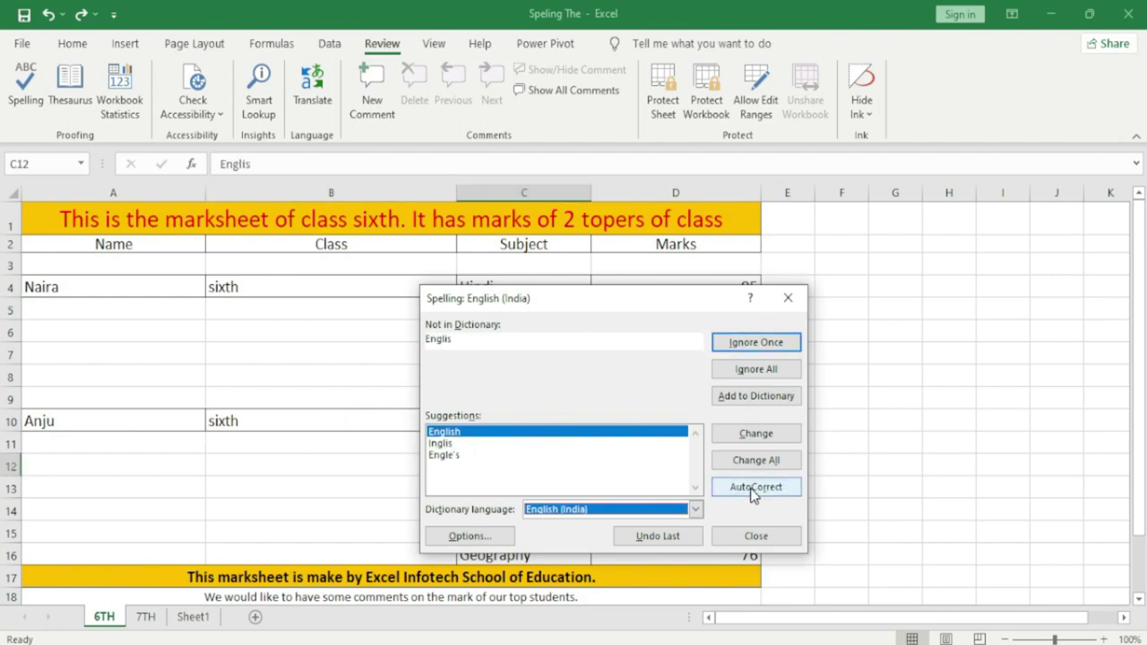
click(753, 493)
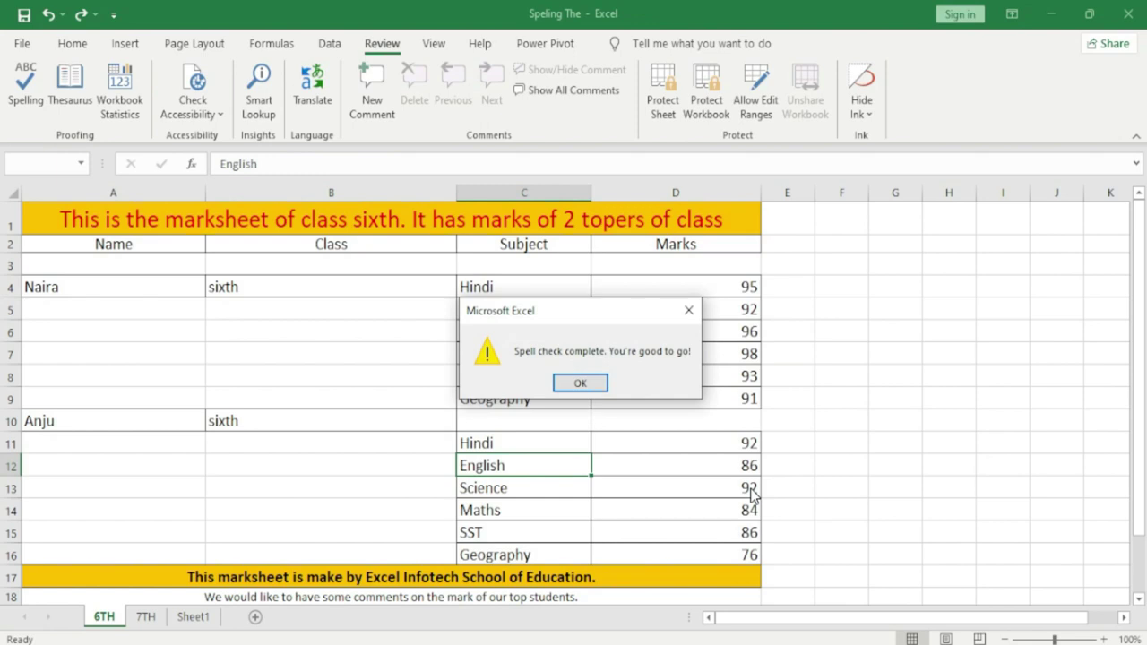
click(580, 384)
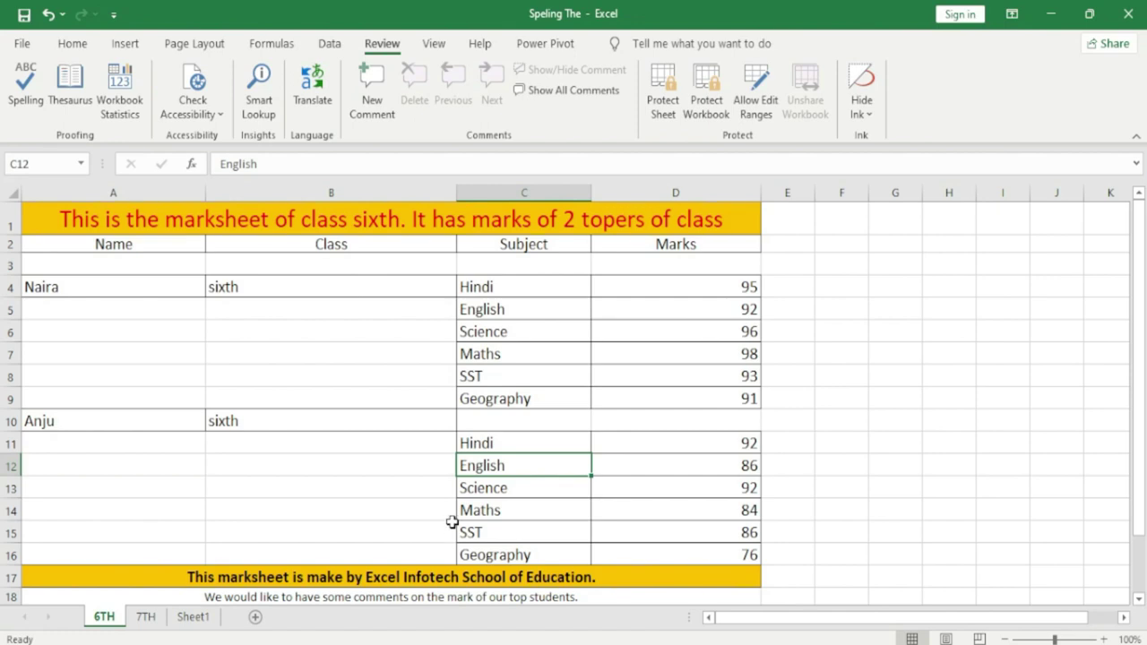
Misspell Hindi in cell C4 as 'Hinidi'.
click(434, 309)
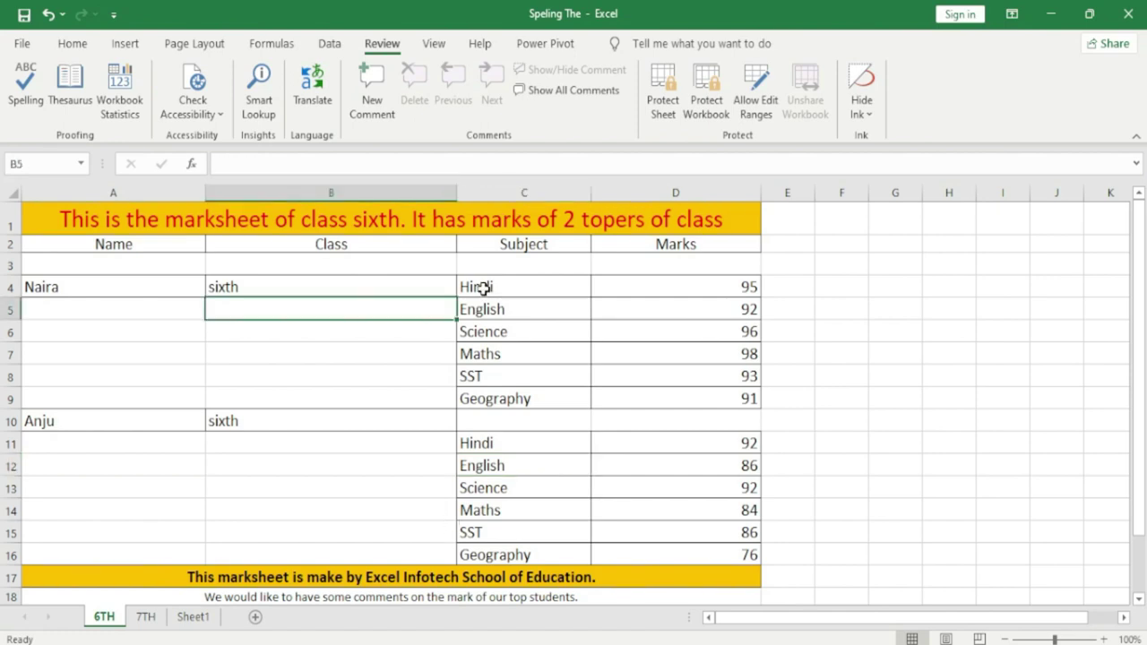
double_click(484, 287)
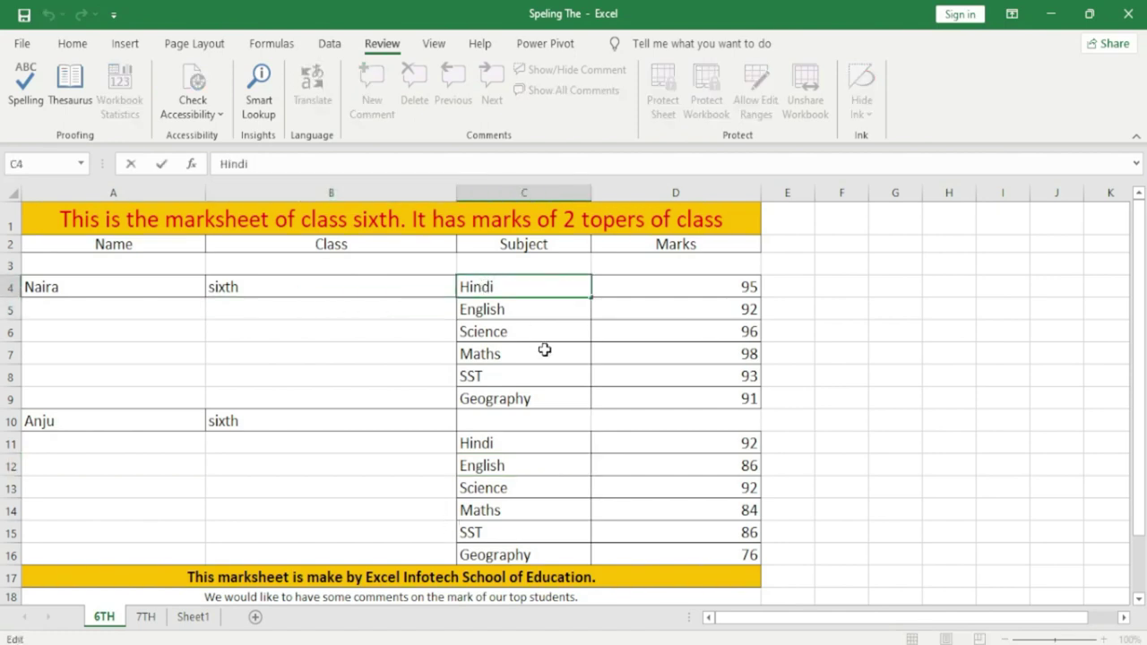
text(i)
key(Return)
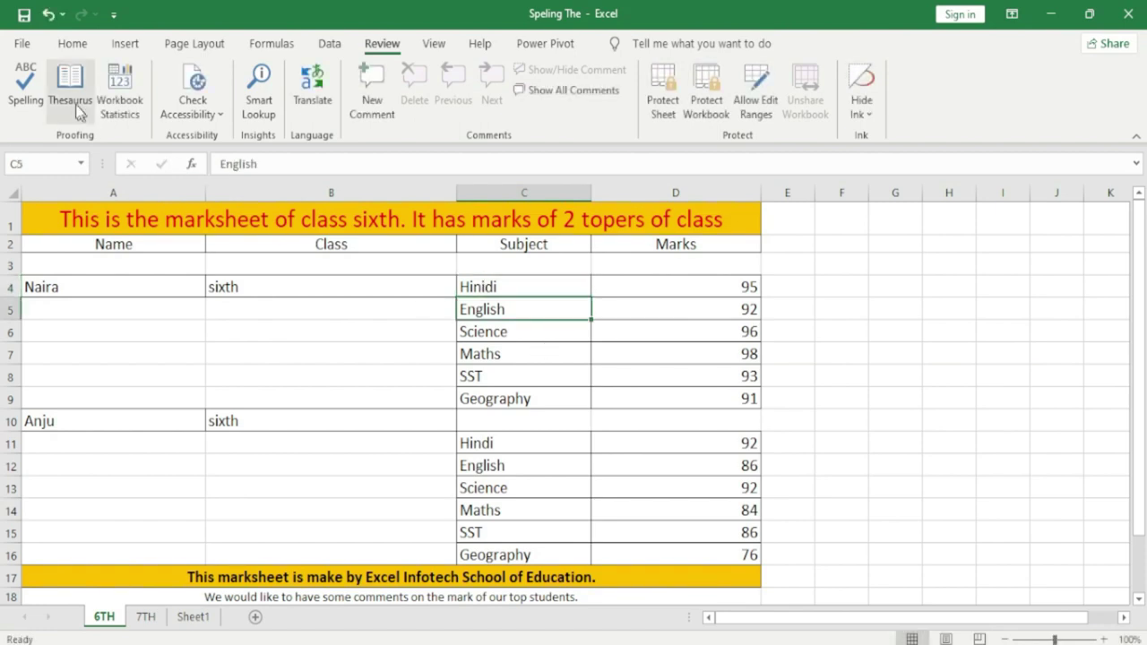
Spell-check again to flag 'Hinidi' under English (India), then close without changing it.
click(26, 89)
click(557, 390)
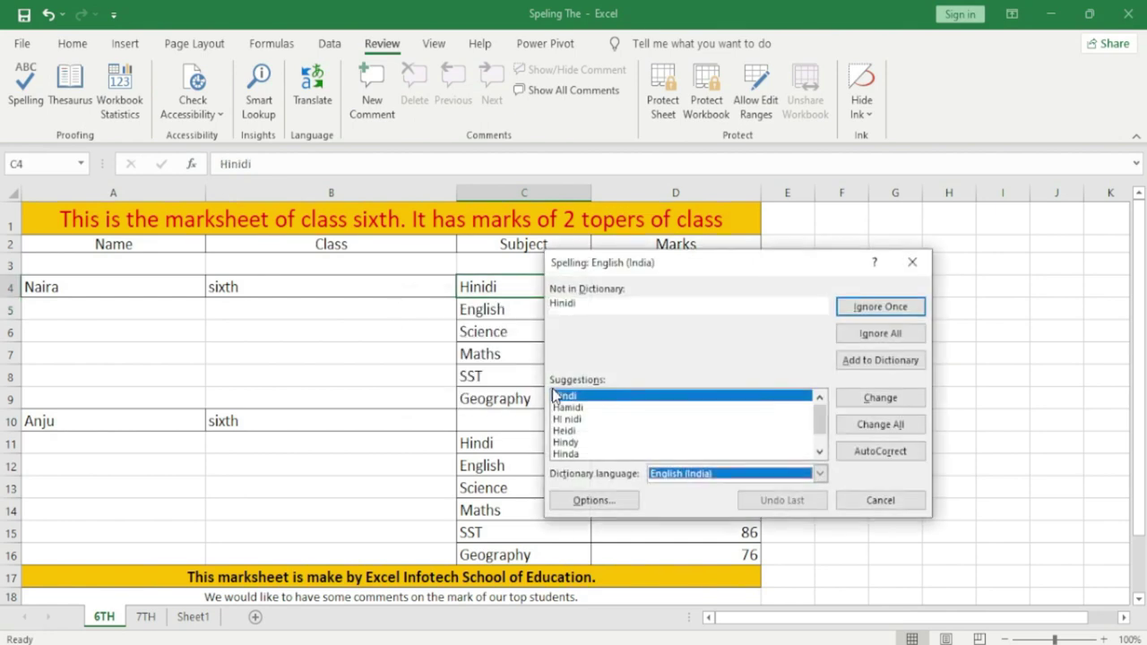
mouse_move(685, 264)
mouse_down()
mouse_move(649, 272)
mouse_move(740, 288)
mouse_up()
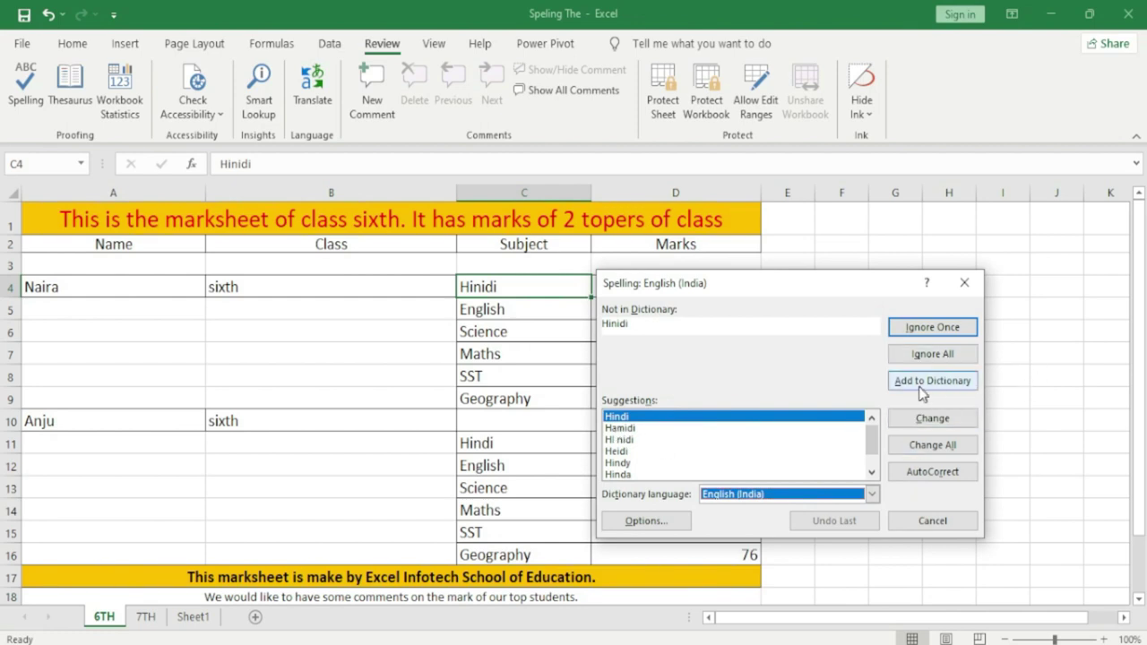
drag(914, 387, 607, 372)
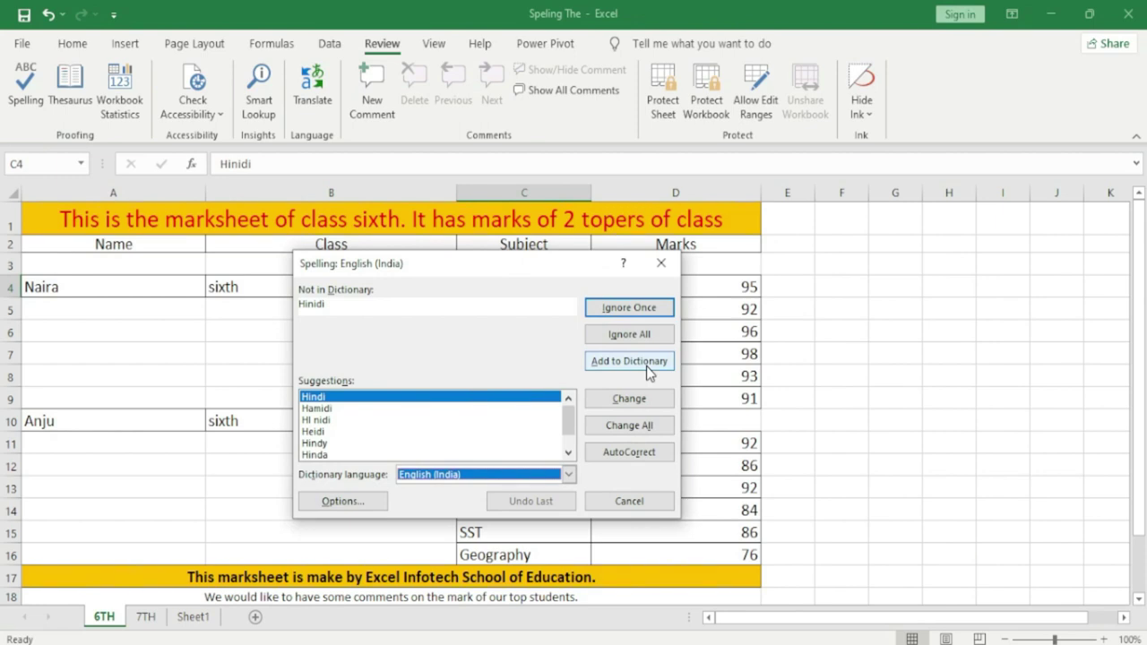
mouse_move(515, 264)
mouse_down()
mouse_move(481, 341)
mouse_move(478, 327)
mouse_move(455, 330)
mouse_up()
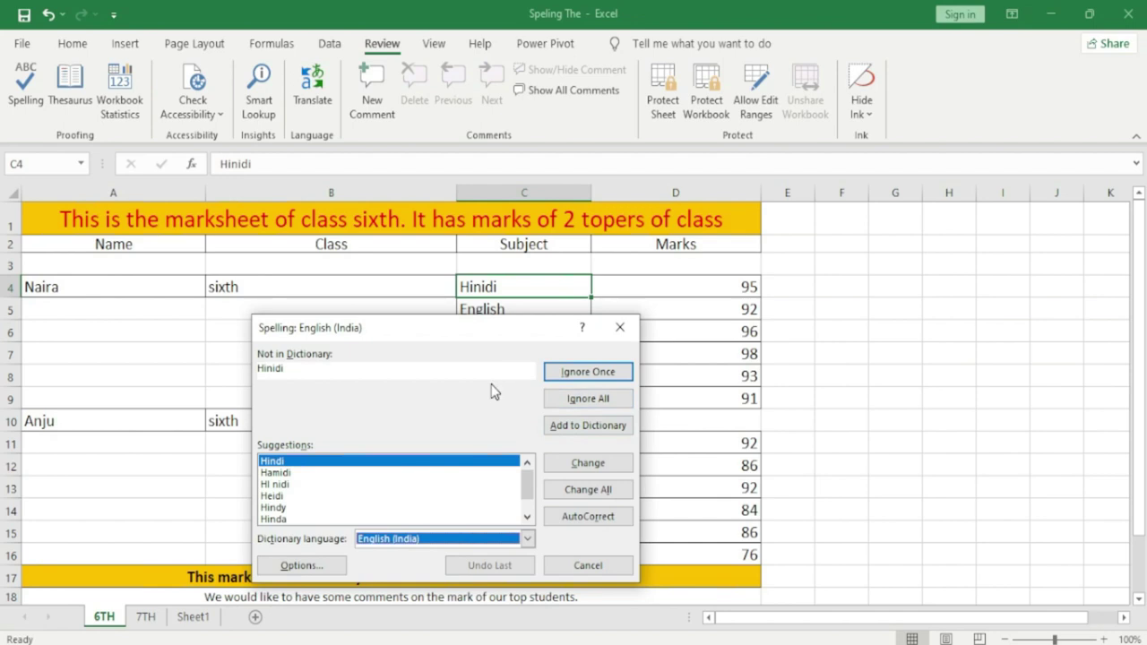
click(467, 539)
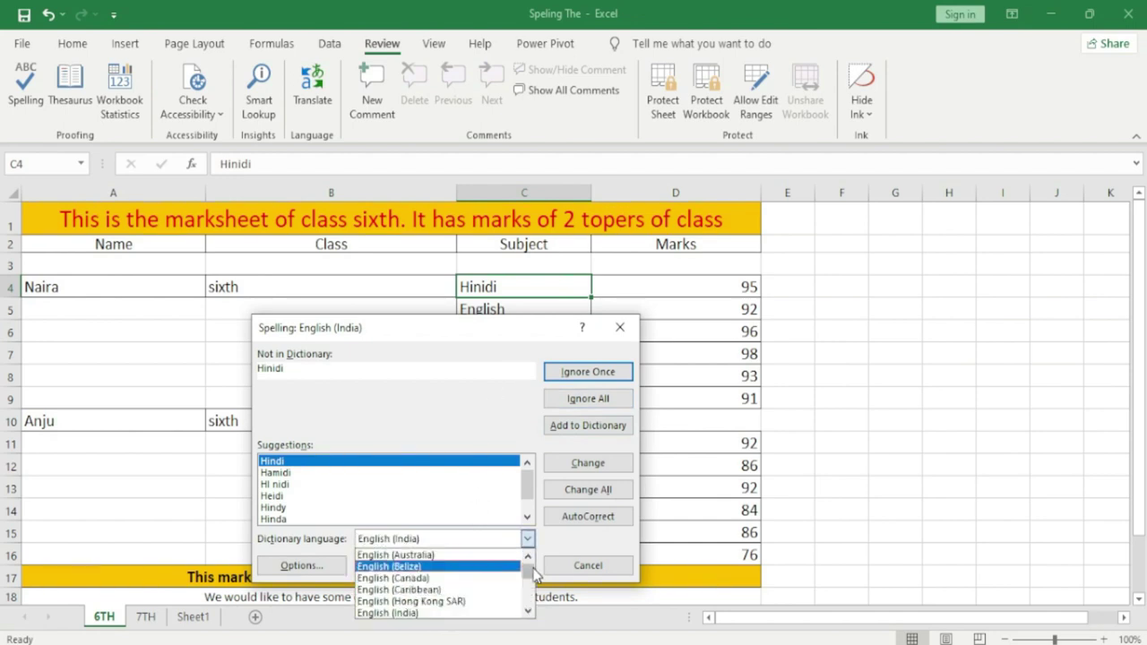
drag(527, 573, 527, 595)
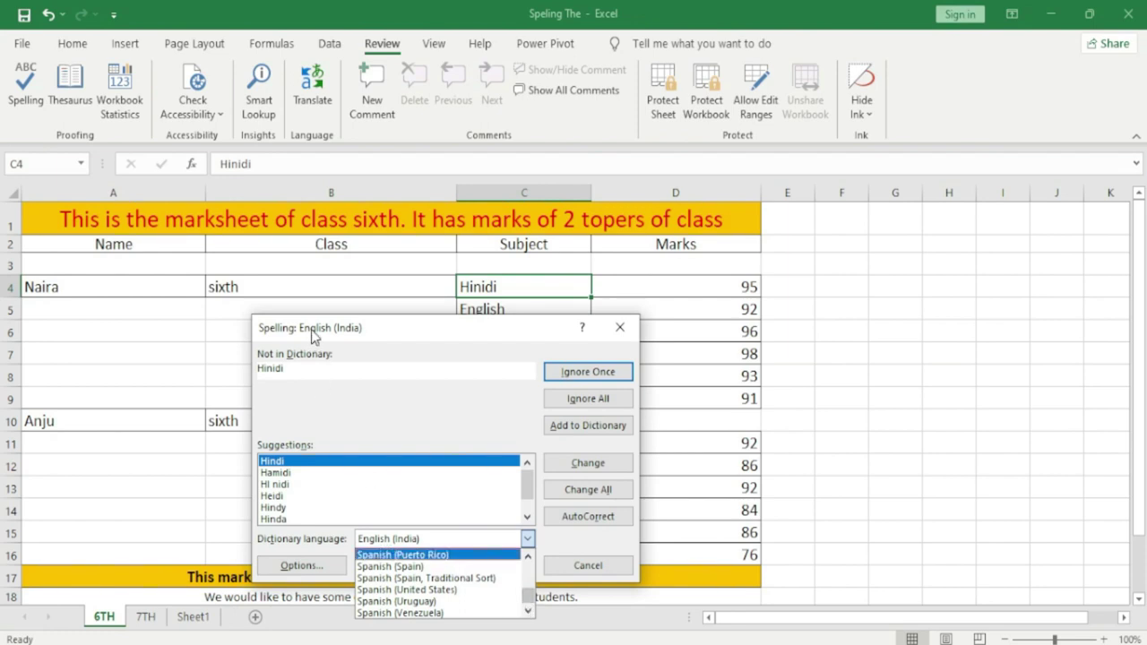
click(464, 544)
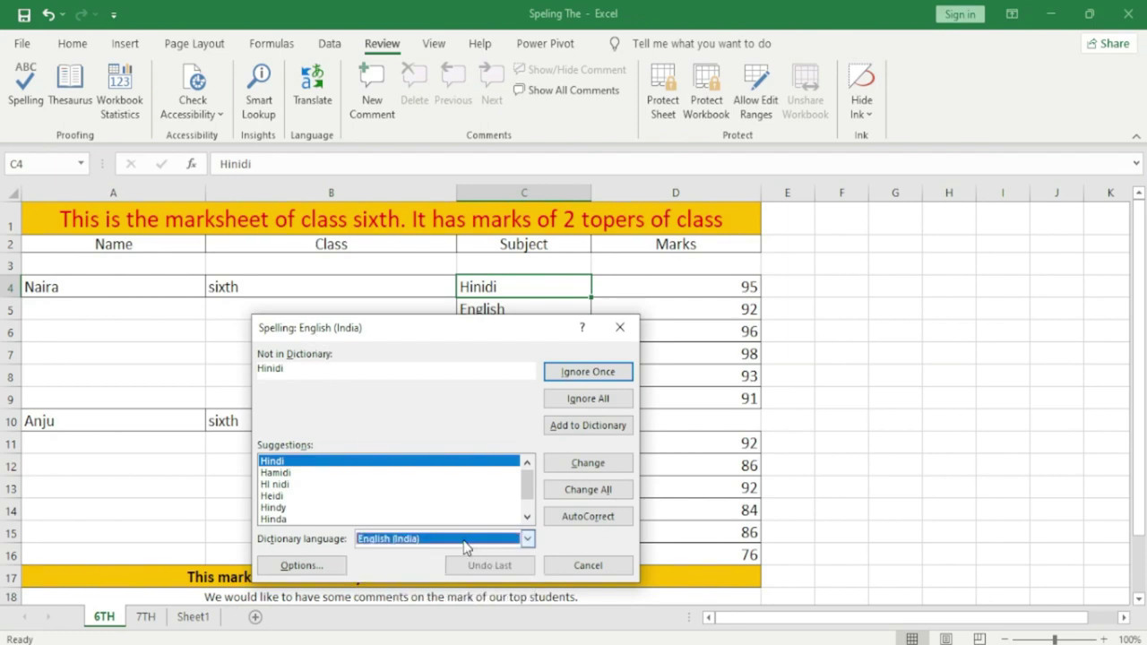
key(Escape)
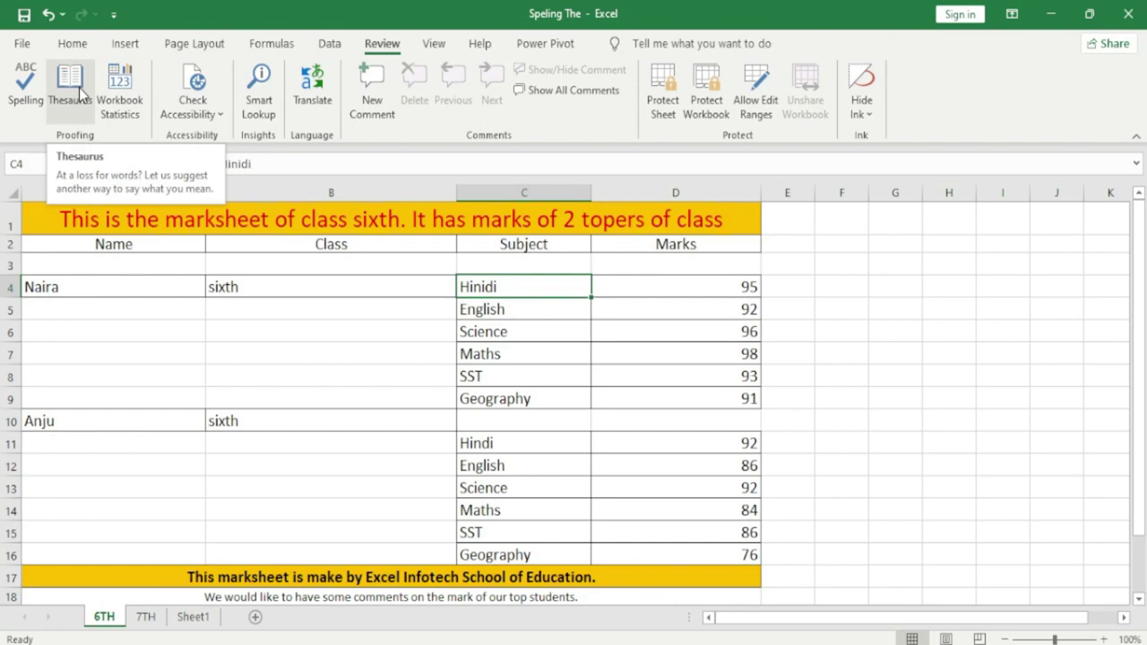
Select the word 'make' inside the A17 footer sentence.
scroll(345, 501, down, 1)
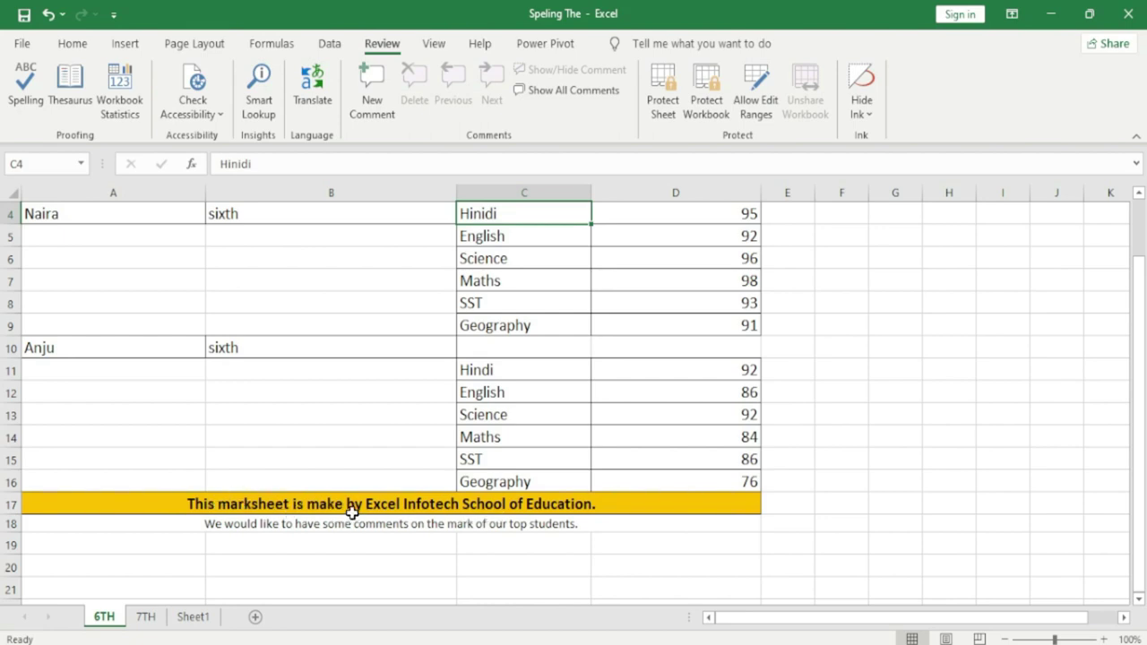
click(424, 504)
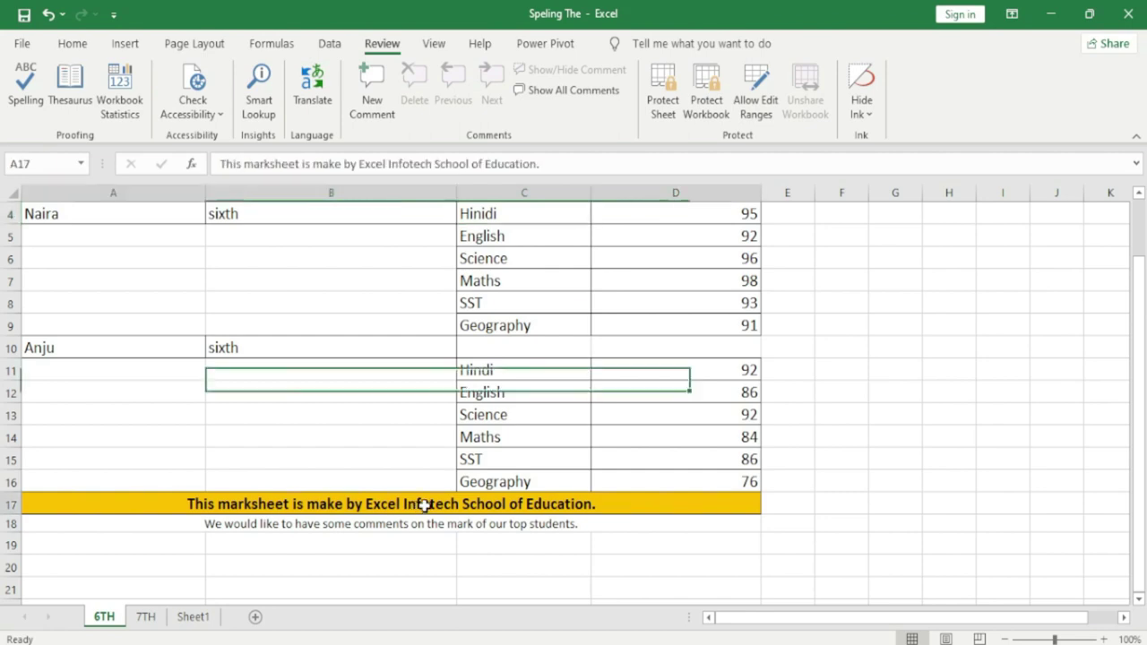
double_click(326, 505)
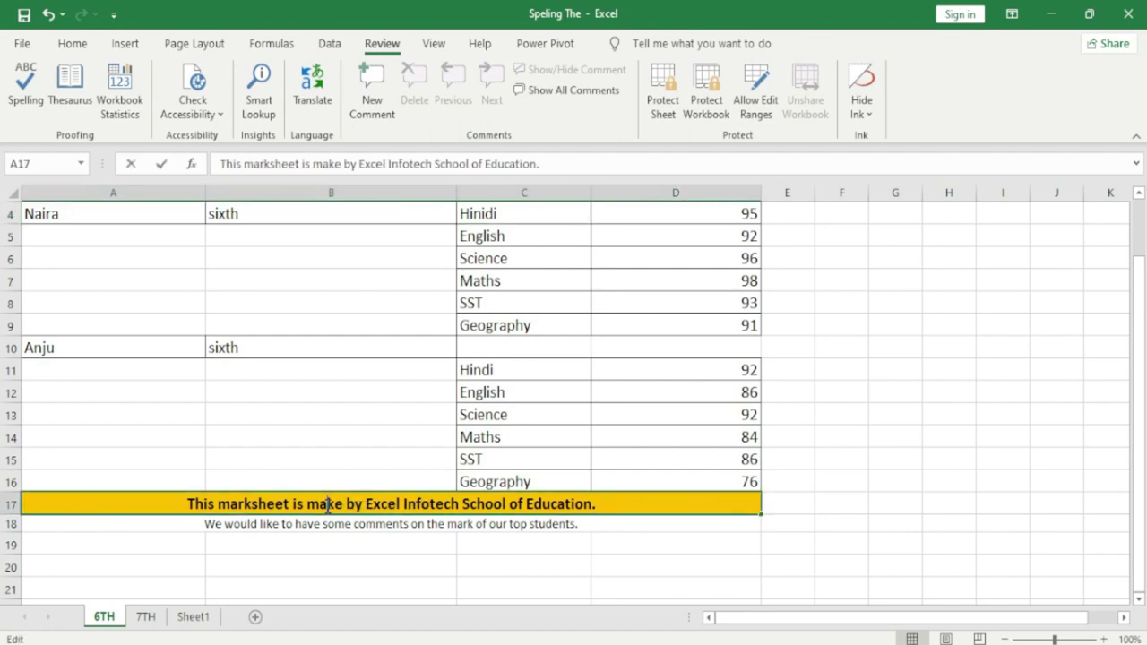
drag(344, 504, 306, 504)
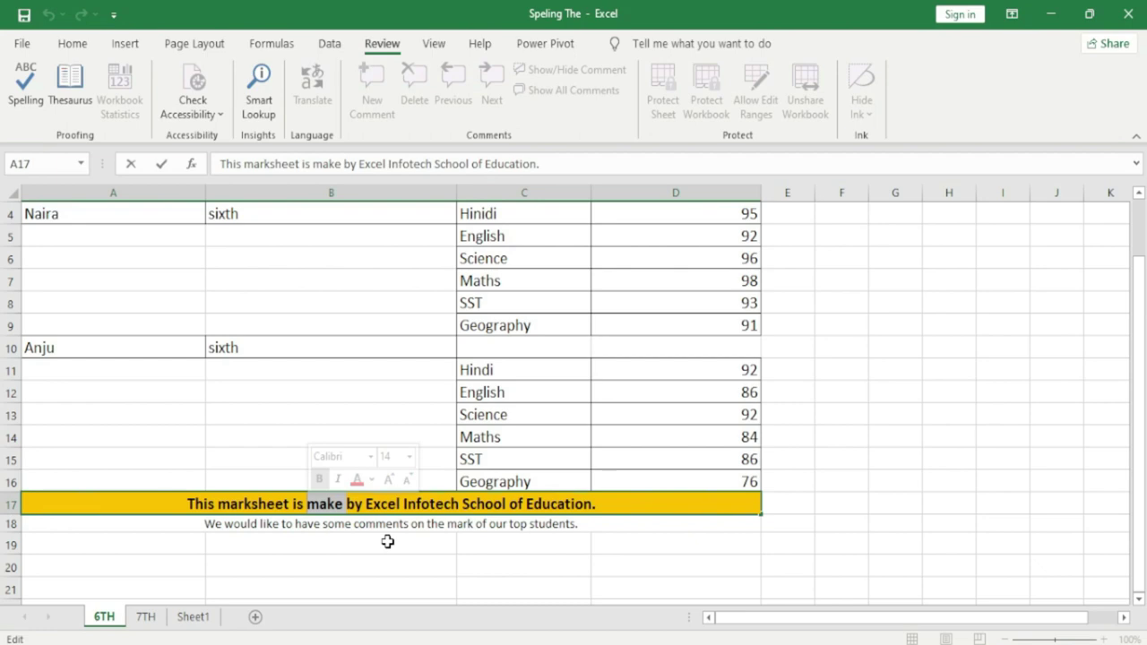
Open the Thesaurus pane for the A17 footer text with Shift+F7.
key(shift+F7)
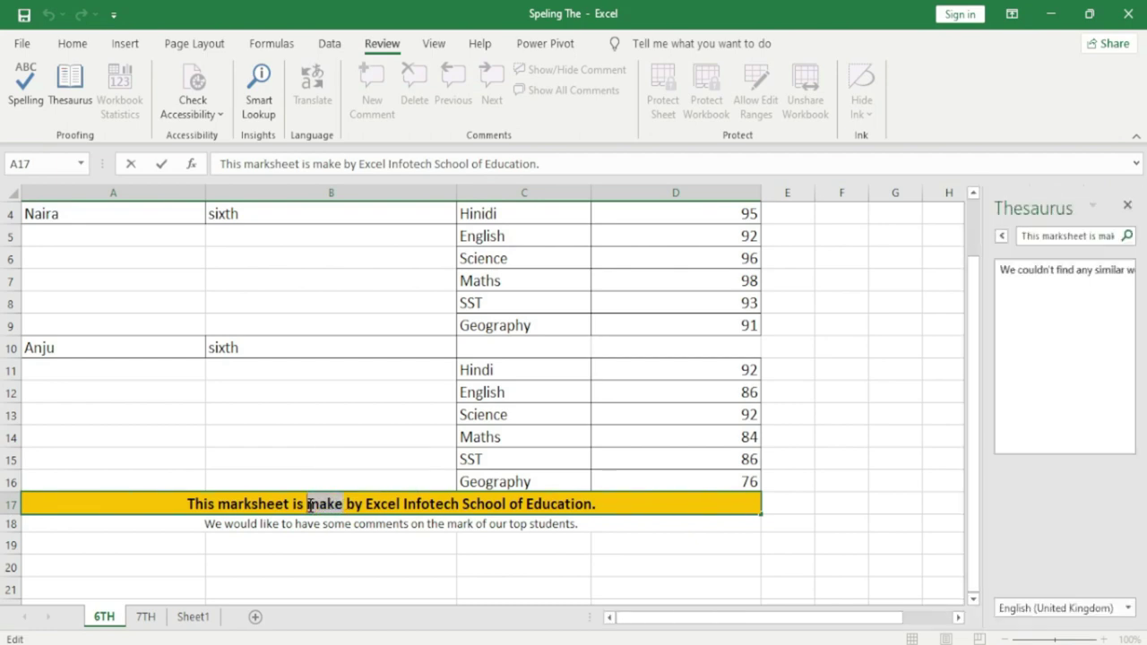
right_click(320, 506)
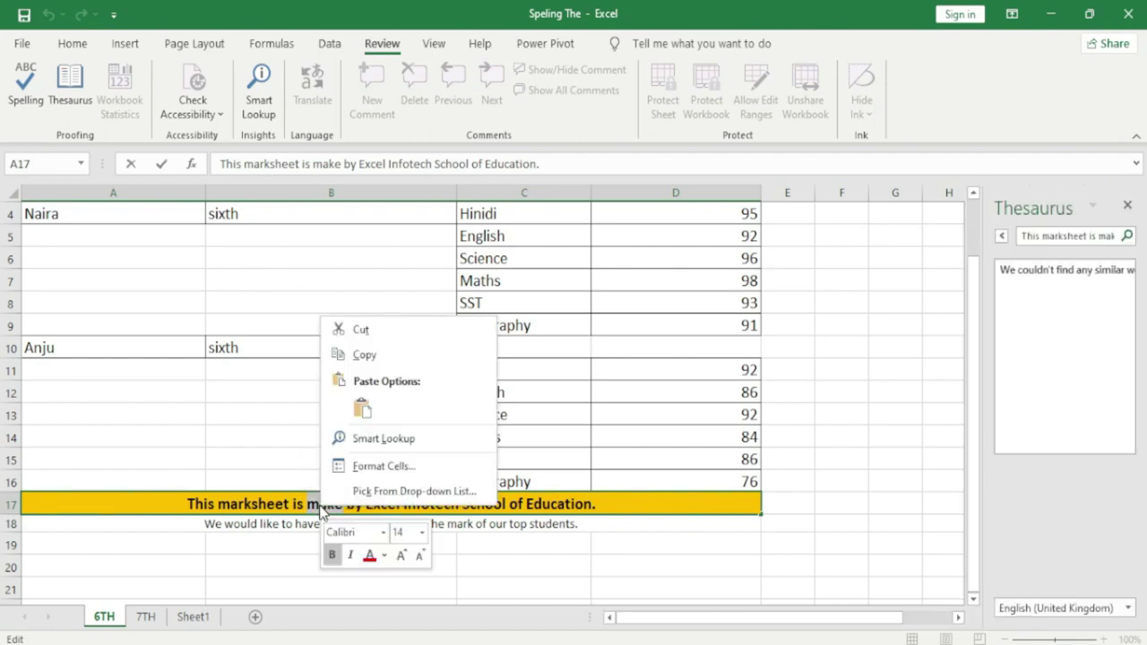
click(359, 357)
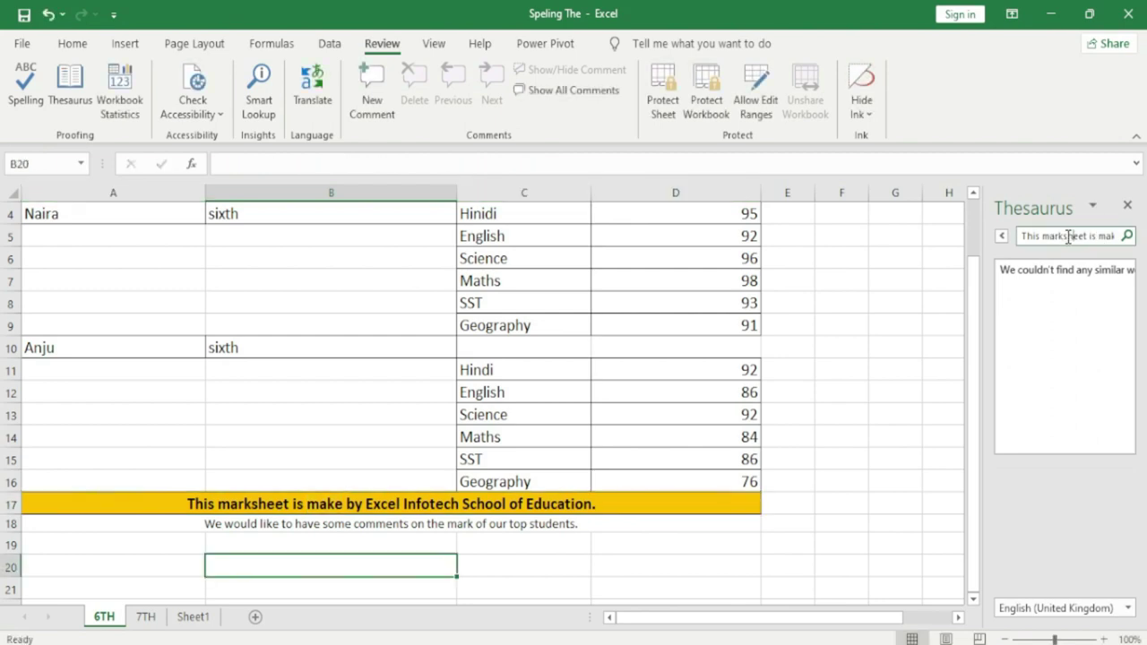
Search the Thesaurus for synonyms of 'make'.
triple_click(1068, 236)
key(BackSpace)
text(make)
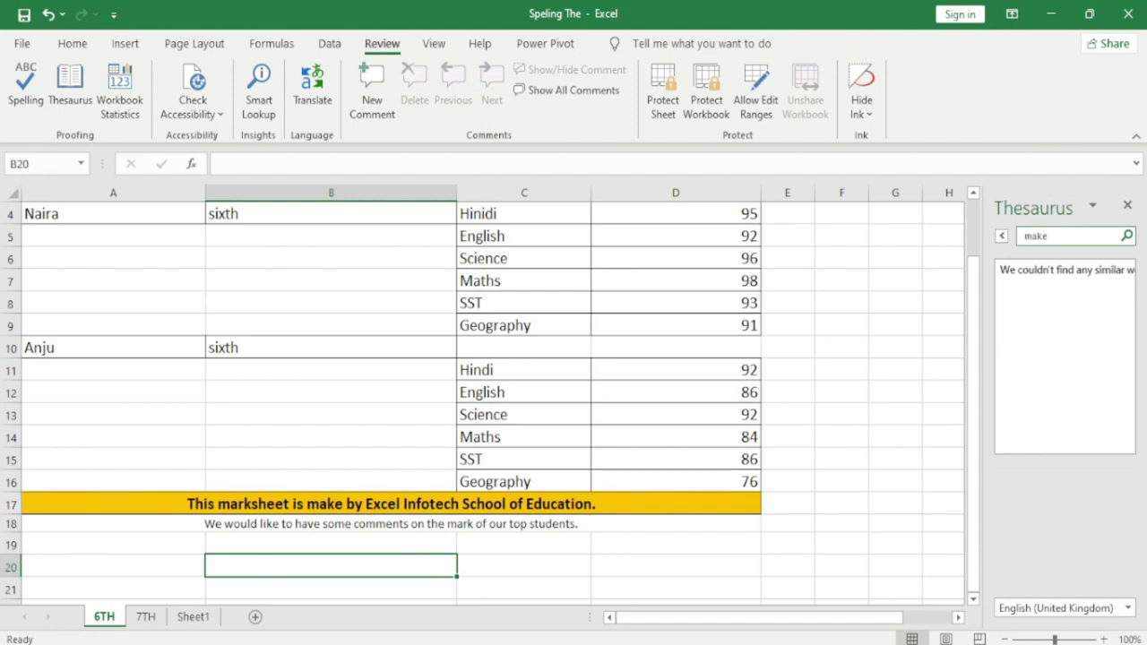
key(Return)
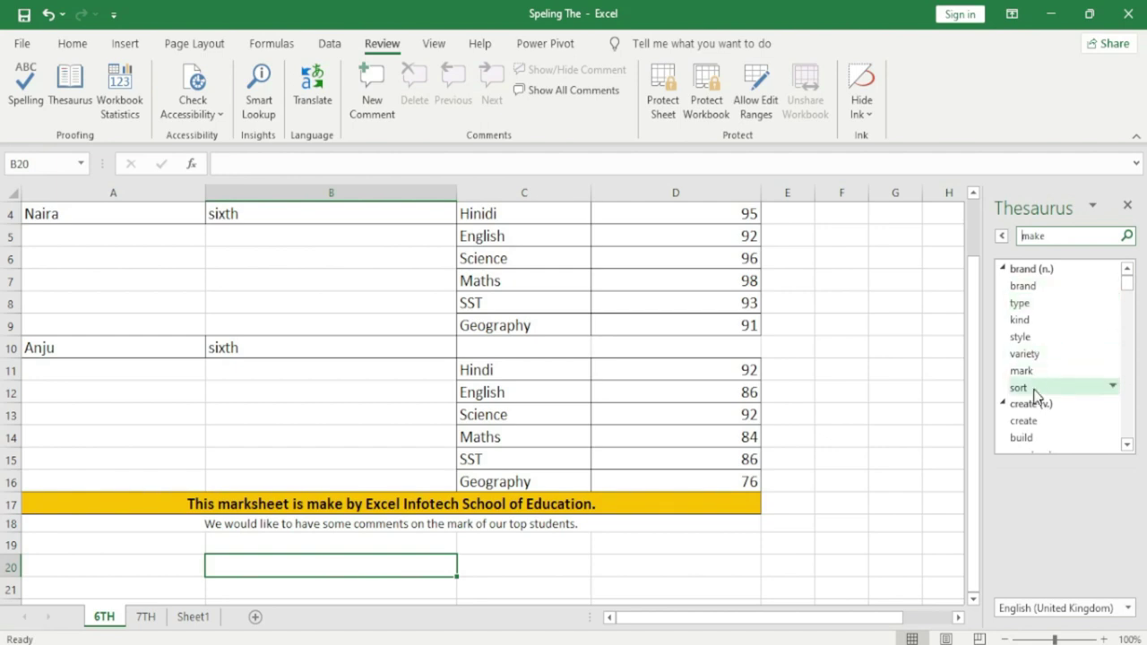
Scroll the synonym list down to 'prepare' and open its options.
click(1127, 444)
click(1127, 445)
click(1127, 444)
click(1127, 444)
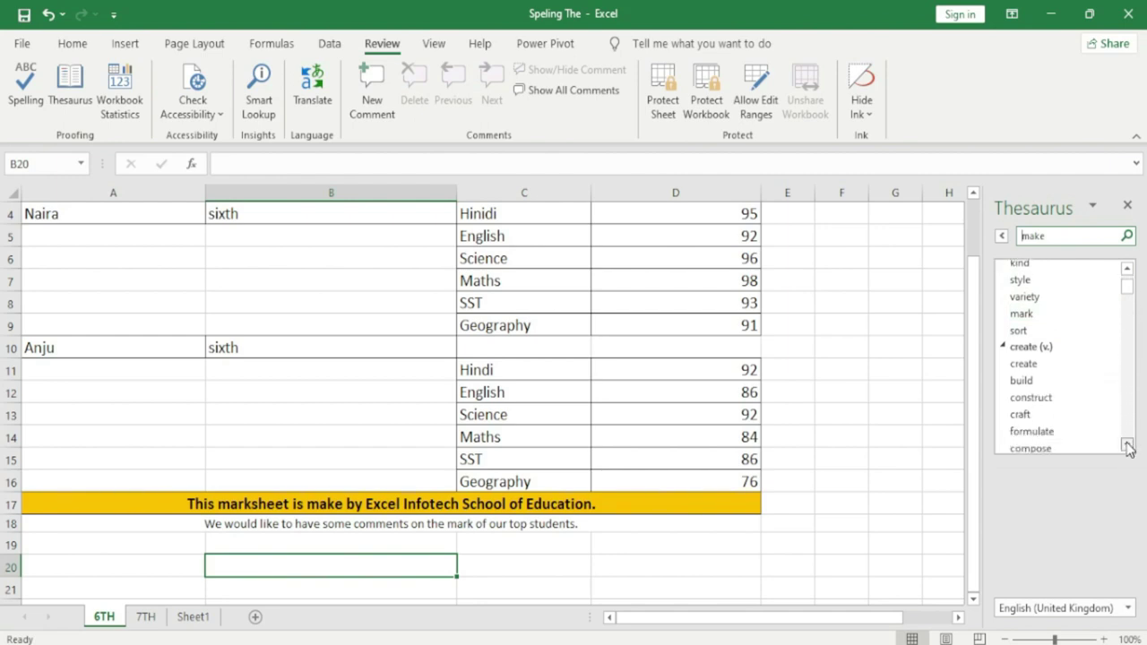
click(1127, 444)
click(1127, 444)
click(1127, 445)
click(1127, 444)
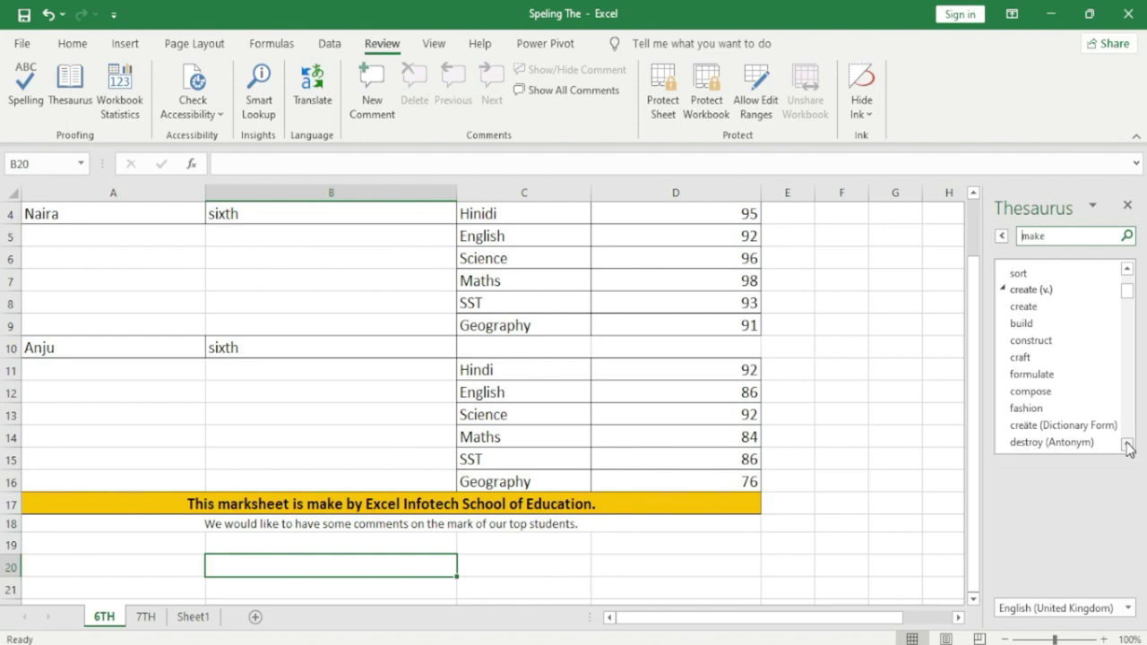
click(1127, 444)
click(1127, 444)
click(1127, 445)
click(1128, 444)
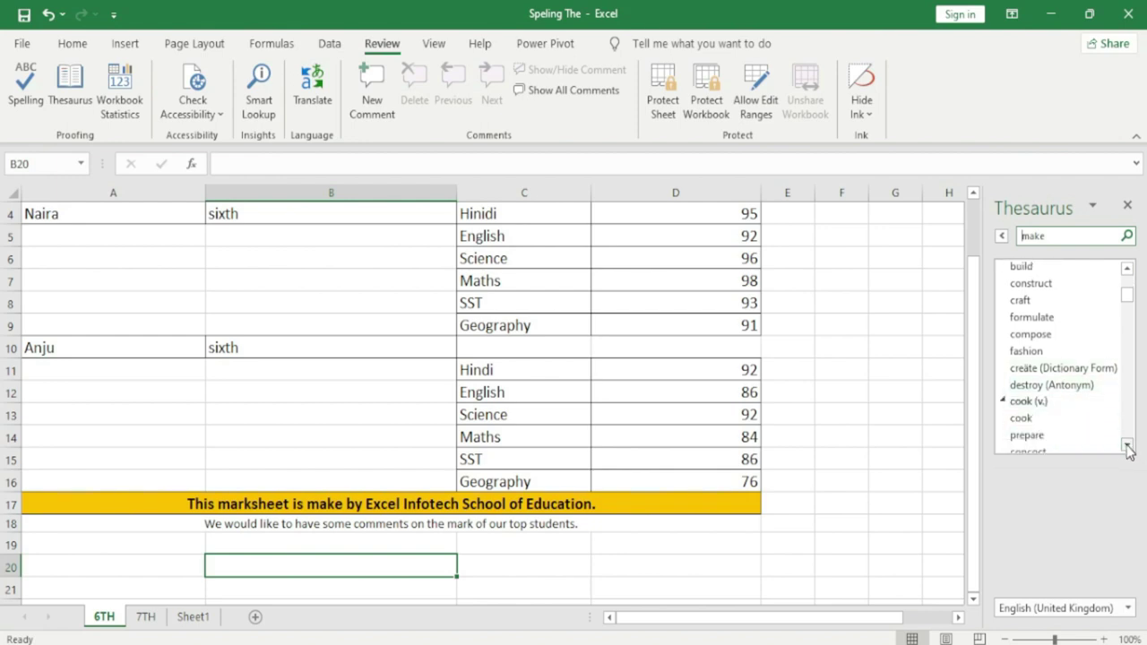
click(1127, 445)
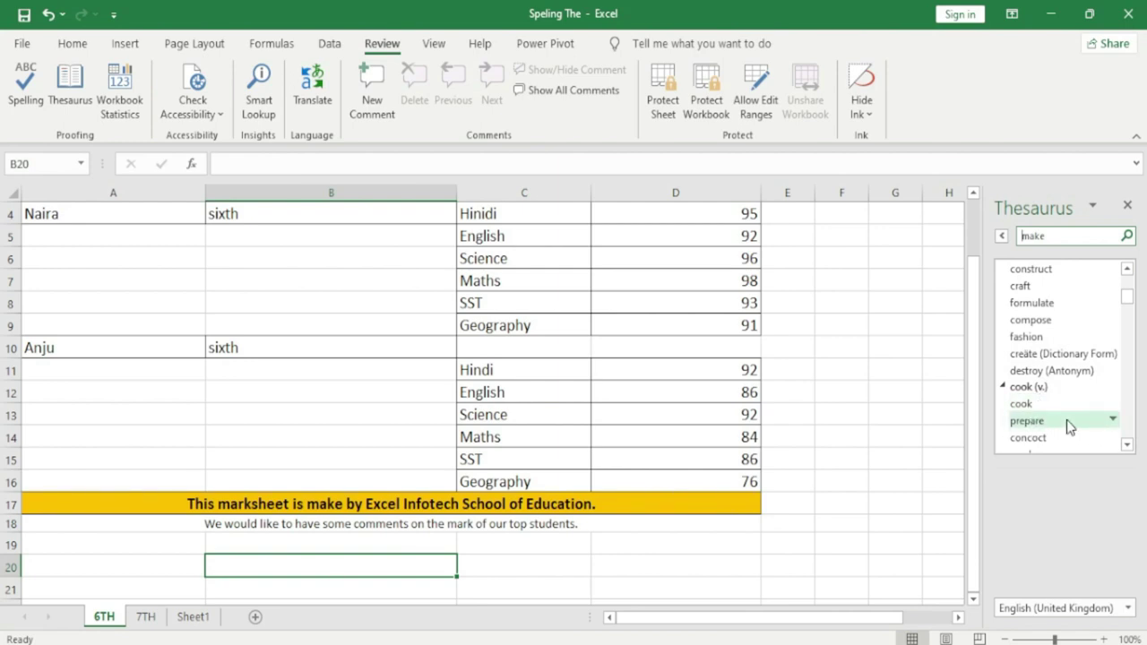
click(1113, 420)
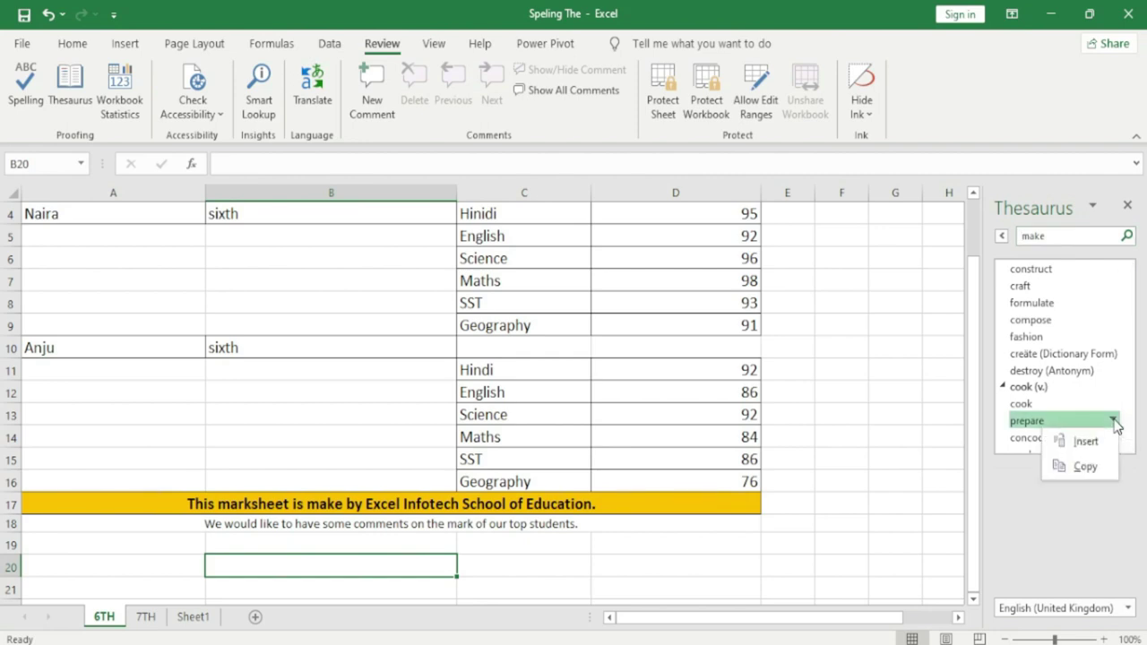
Copy 'prepare' and paste it over 'make' in the A17 footer sentence.
click(1085, 467)
click(322, 505)
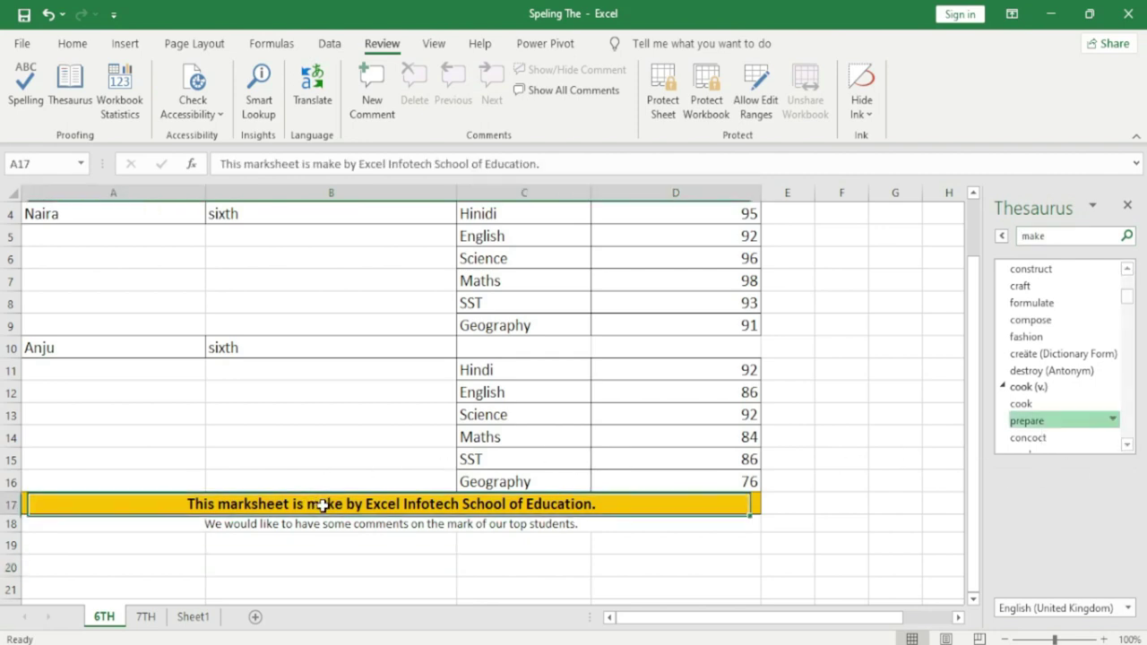
double_click(324, 505)
double_click(328, 504)
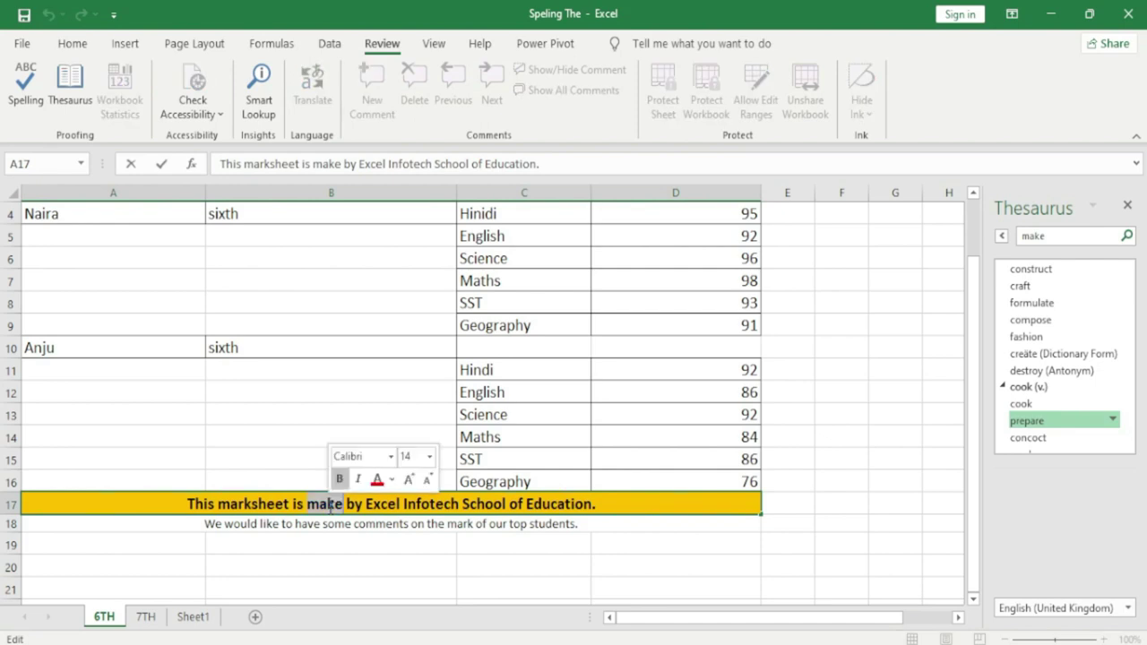
key(ctrl+v)
key(Return)
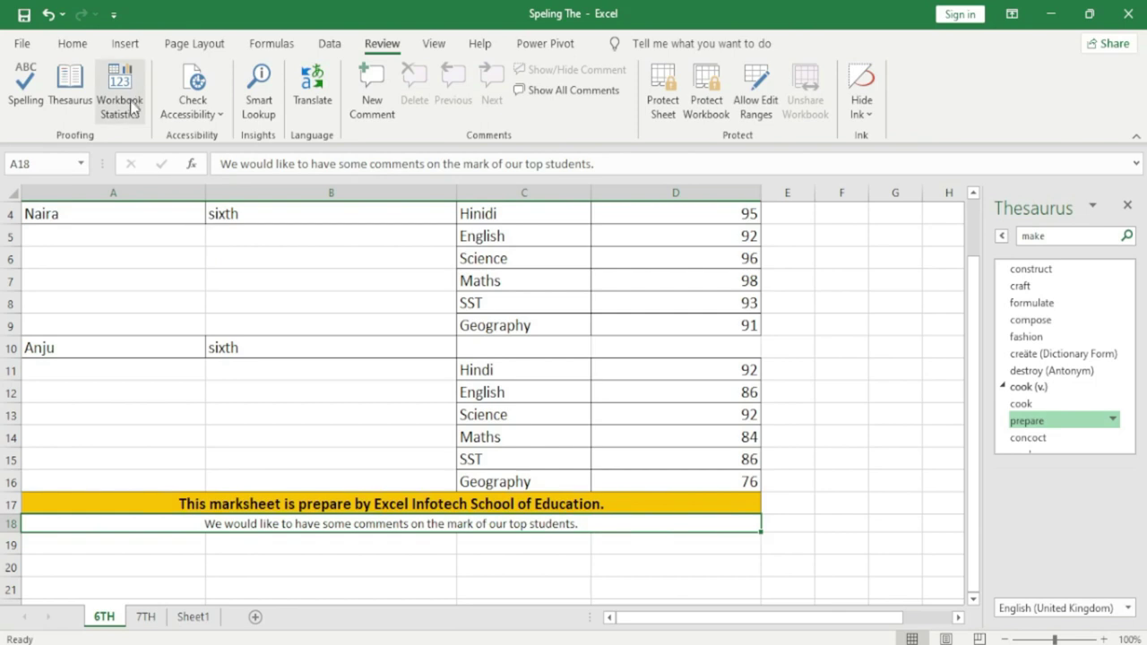
Show Sheet1's Workbook Statistics: end cell E8, 16 data cells, 7 formulas.
click(191, 618)
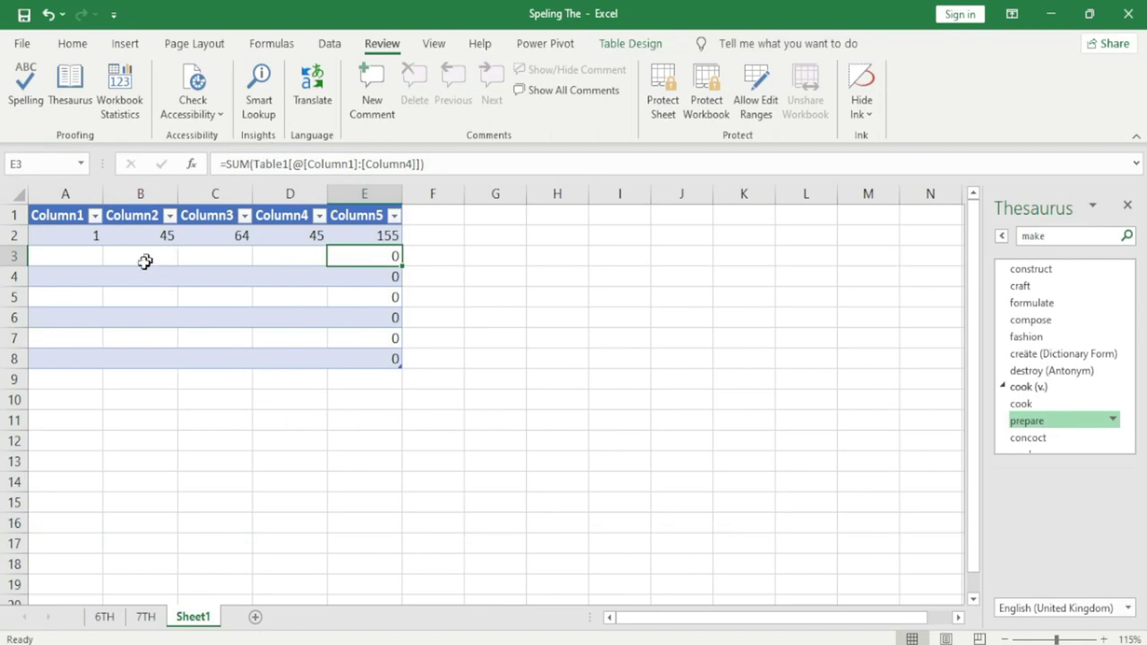
click(121, 104)
drag(423, 380, 502, 224)
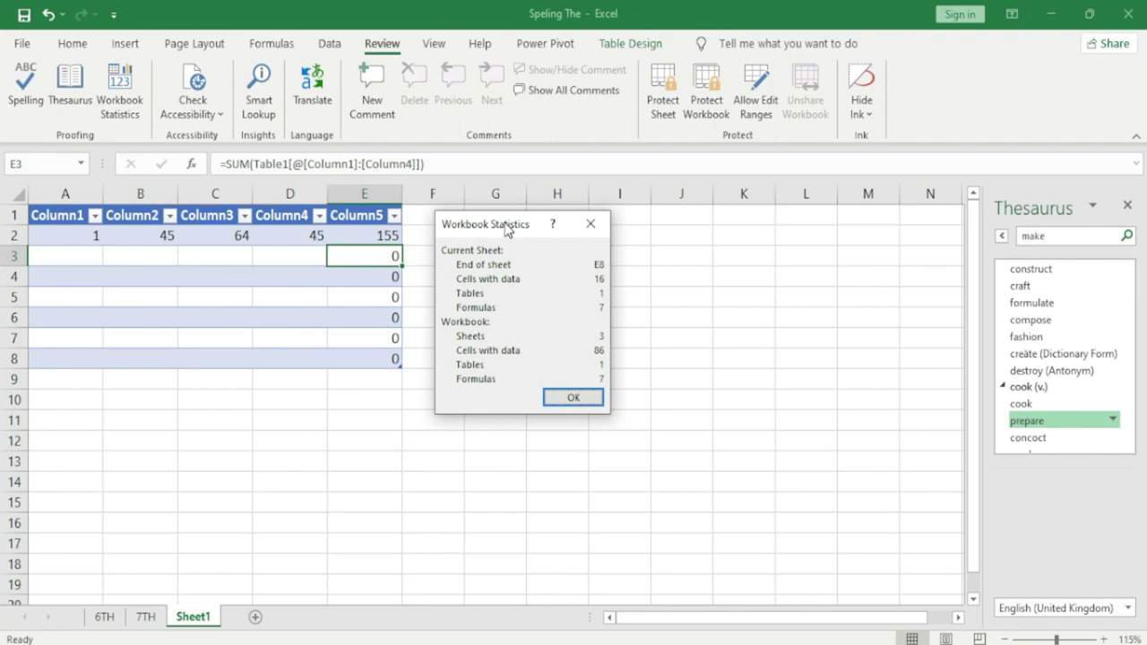
drag(505, 226, 512, 275)
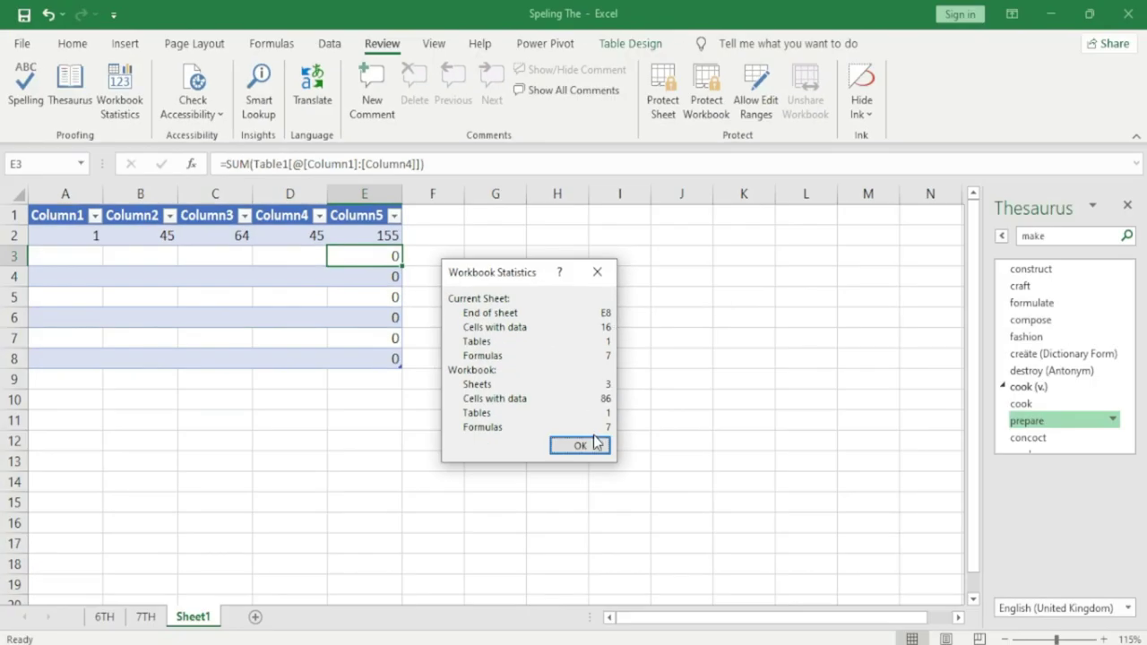
click(589, 444)
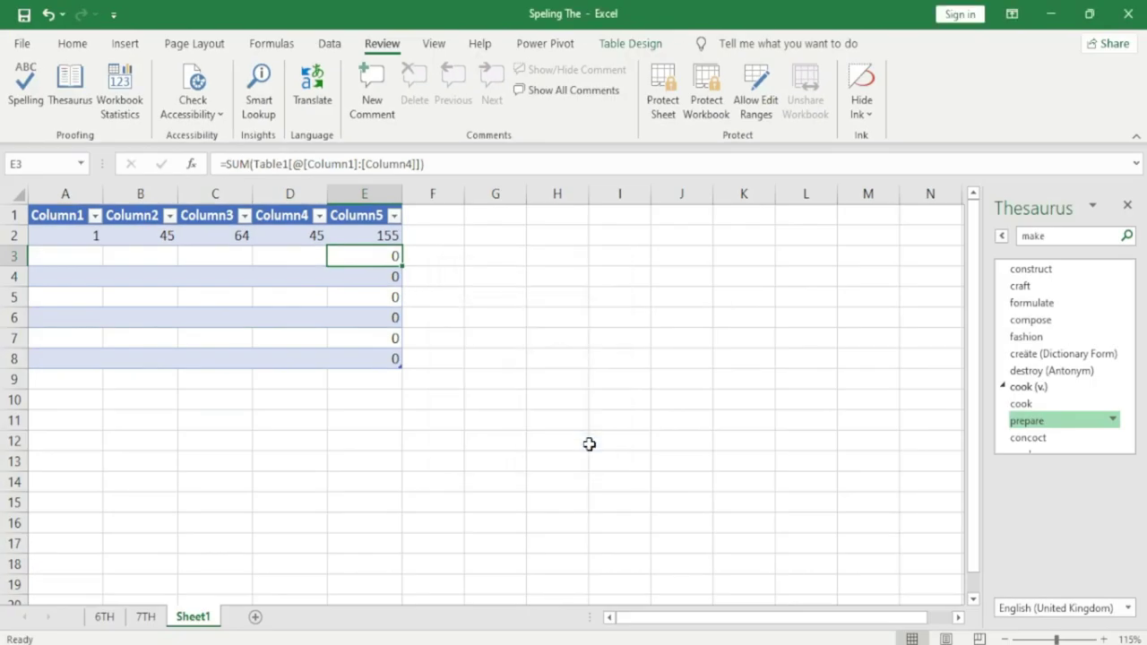
click(372, 359)
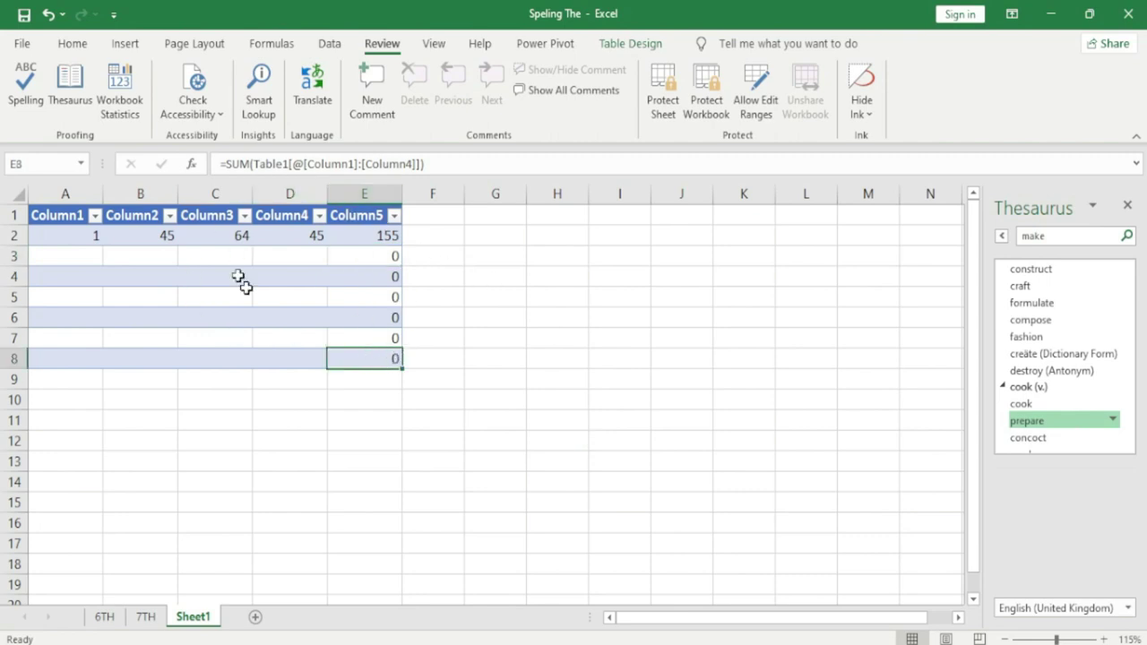
click(18, 164)
click(119, 98)
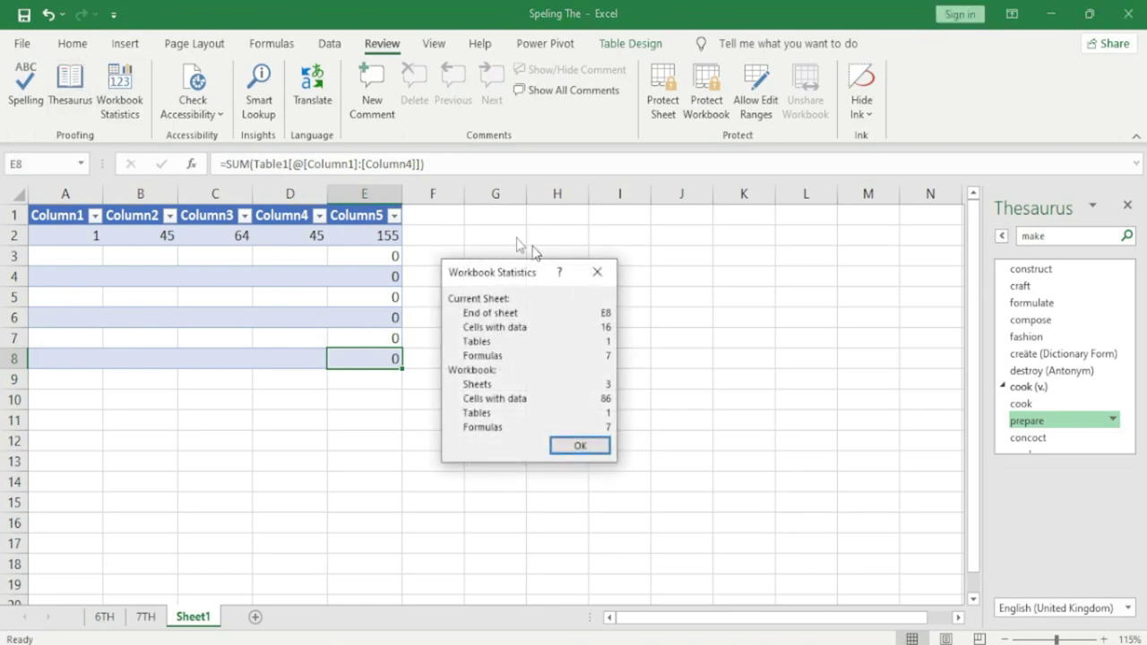
click(597, 272)
mouse_move(72, 235)
mouse_down()
mouse_move(356, 243)
mouse_move(386, 357)
mouse_up()
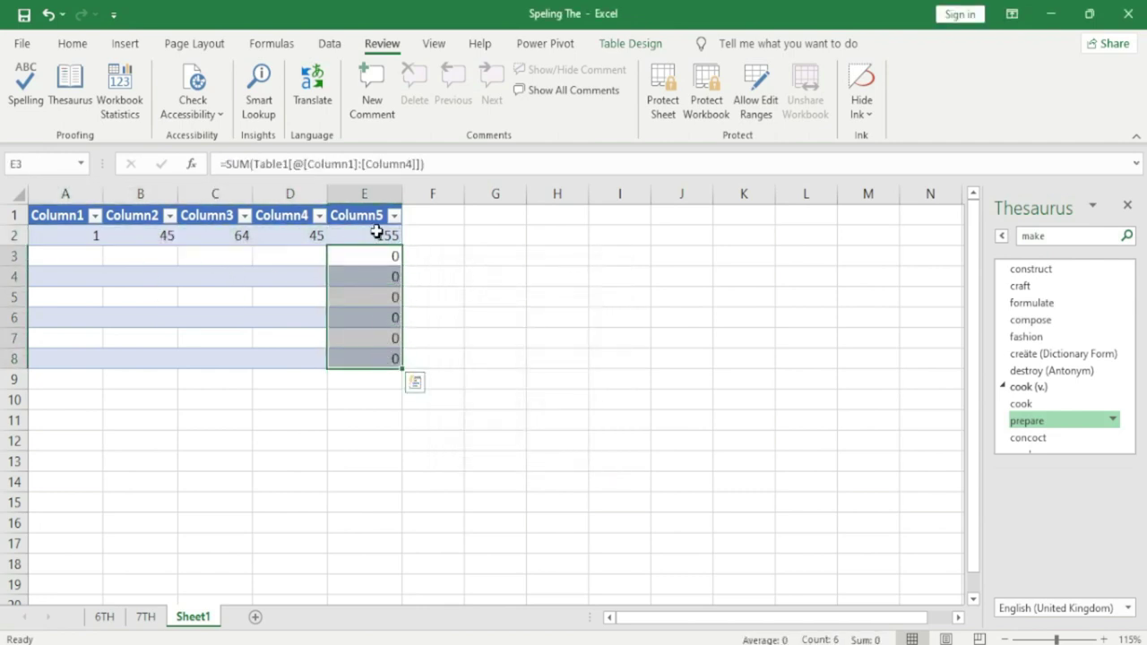
drag(369, 215, 70, 207)
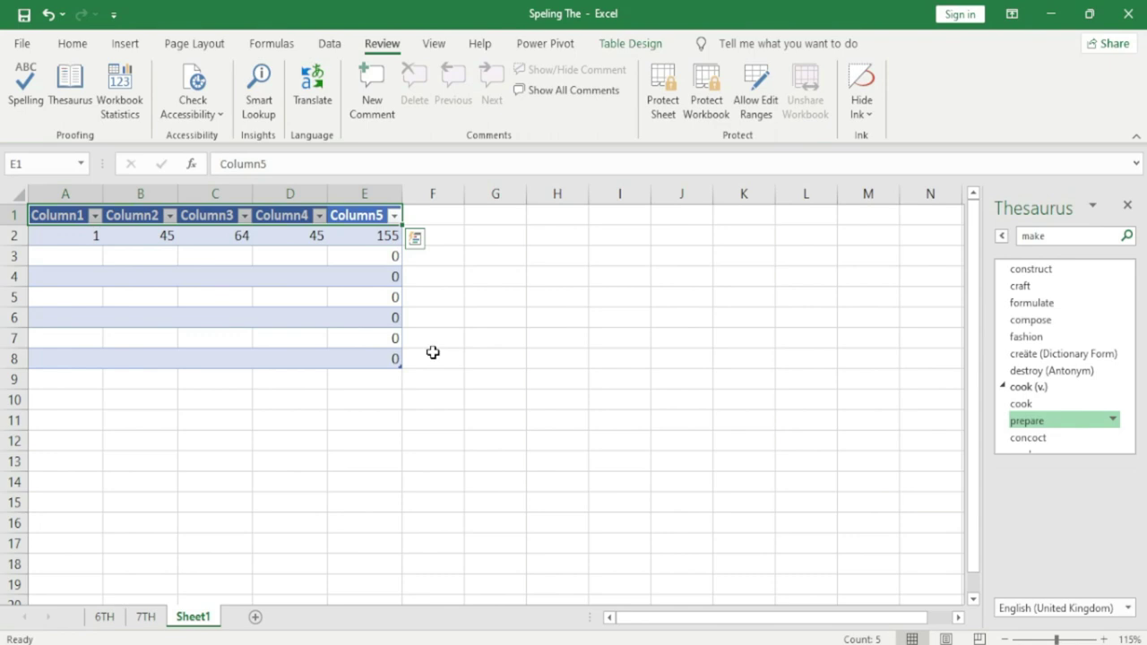
click(119, 90)
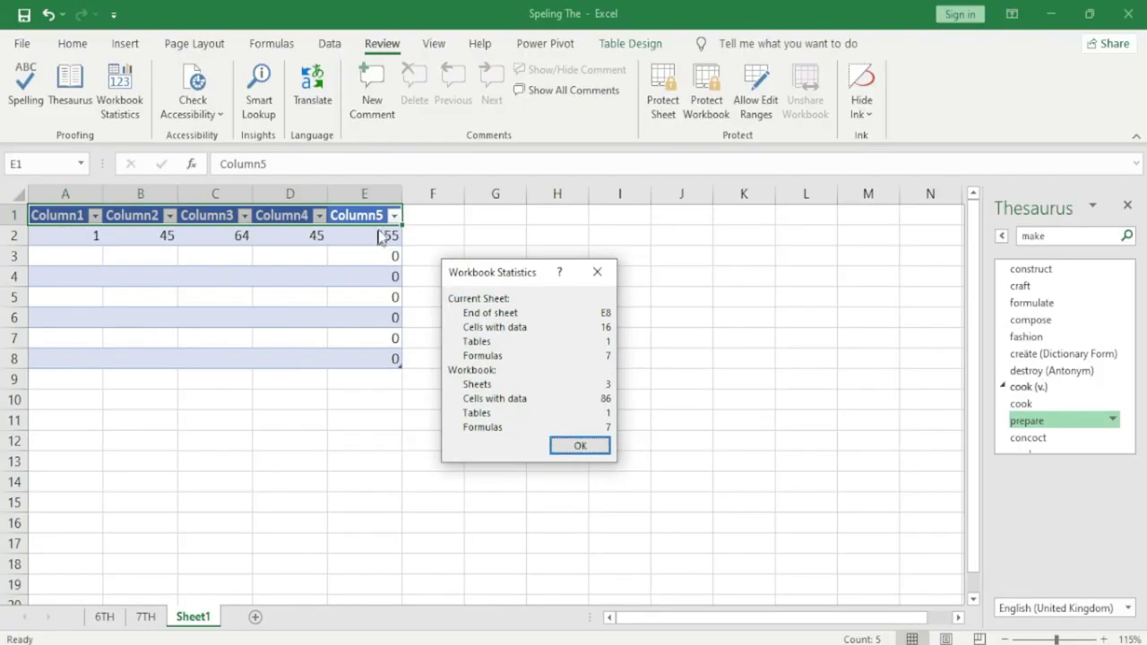
click(579, 445)
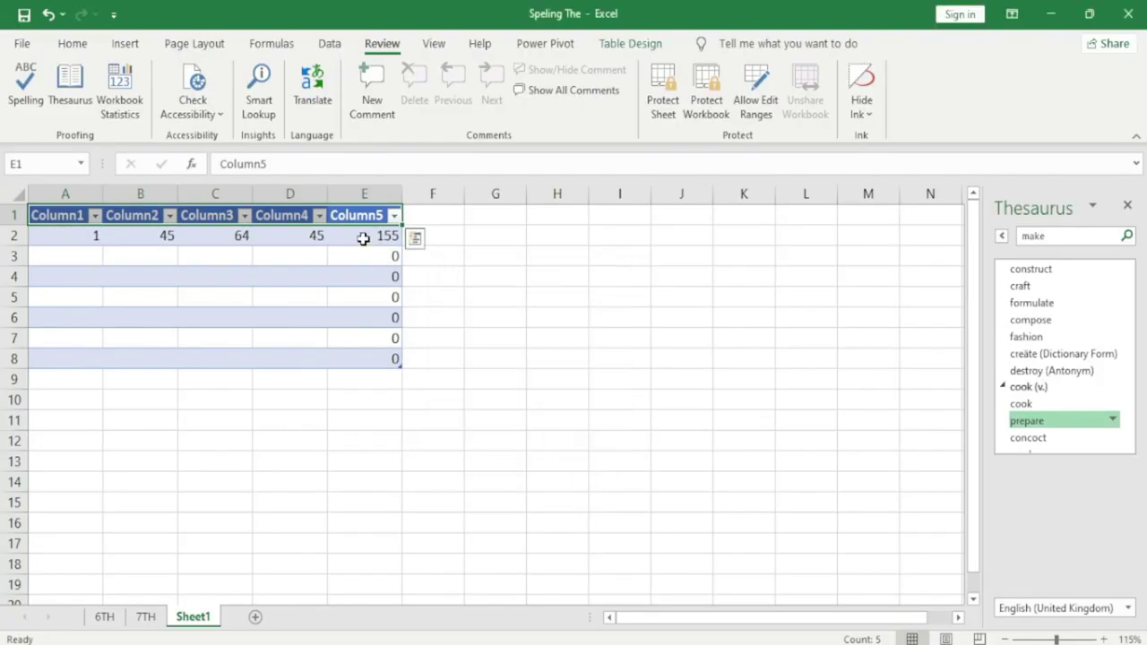
double_click(366, 236)
key(Return)
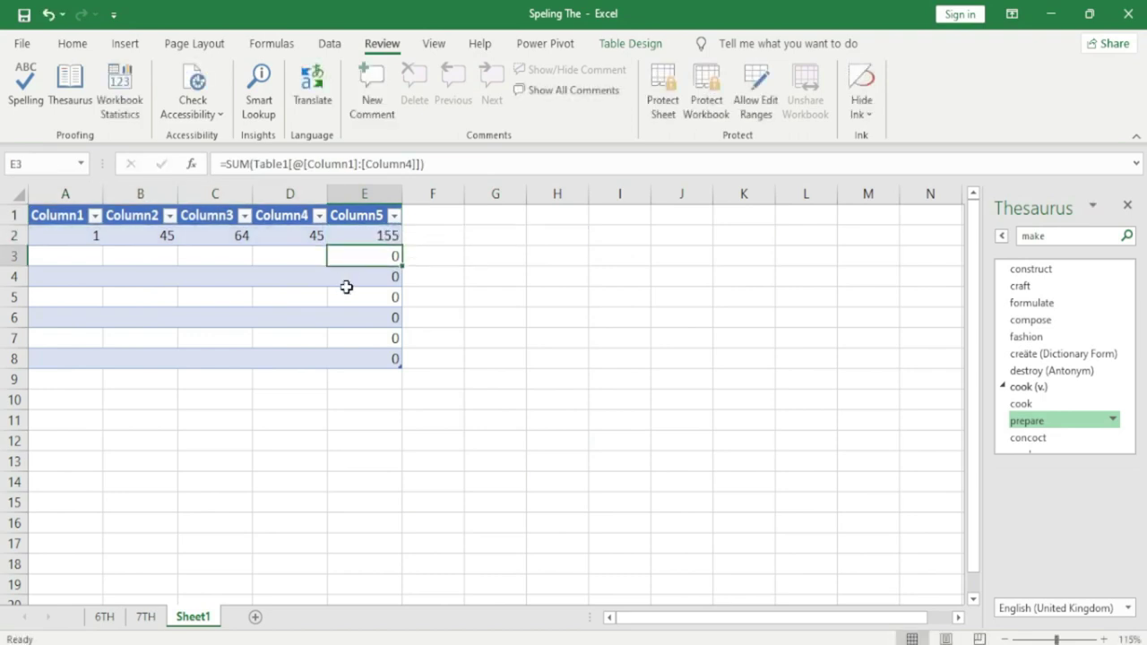
key(F2)
key(Return)
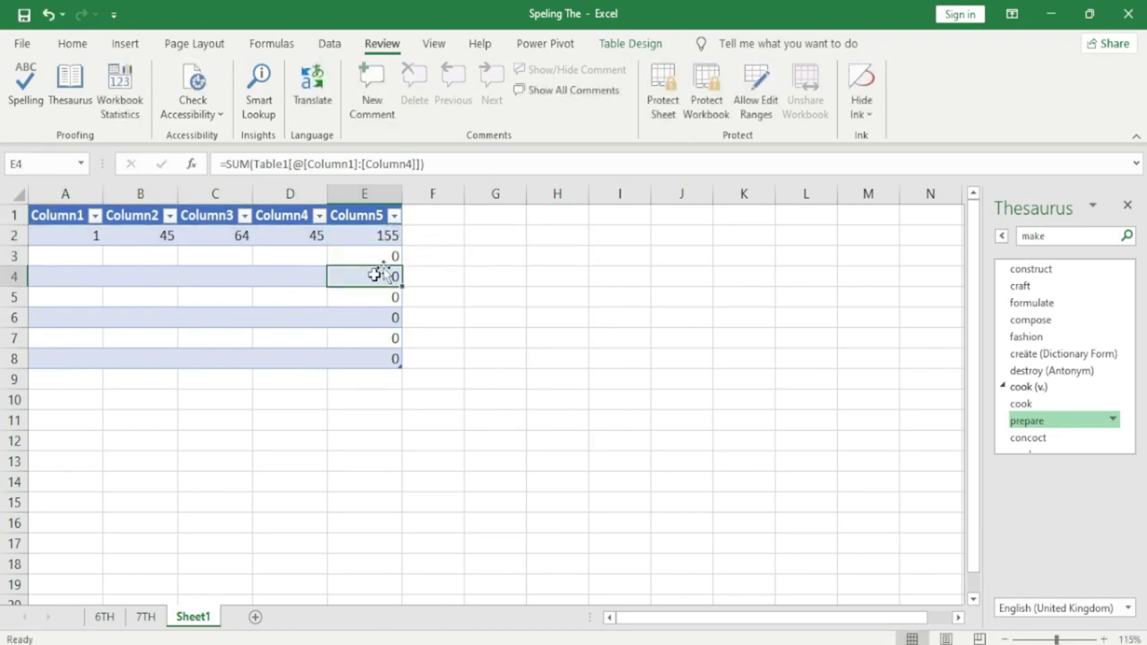
drag(386, 236, 372, 356)
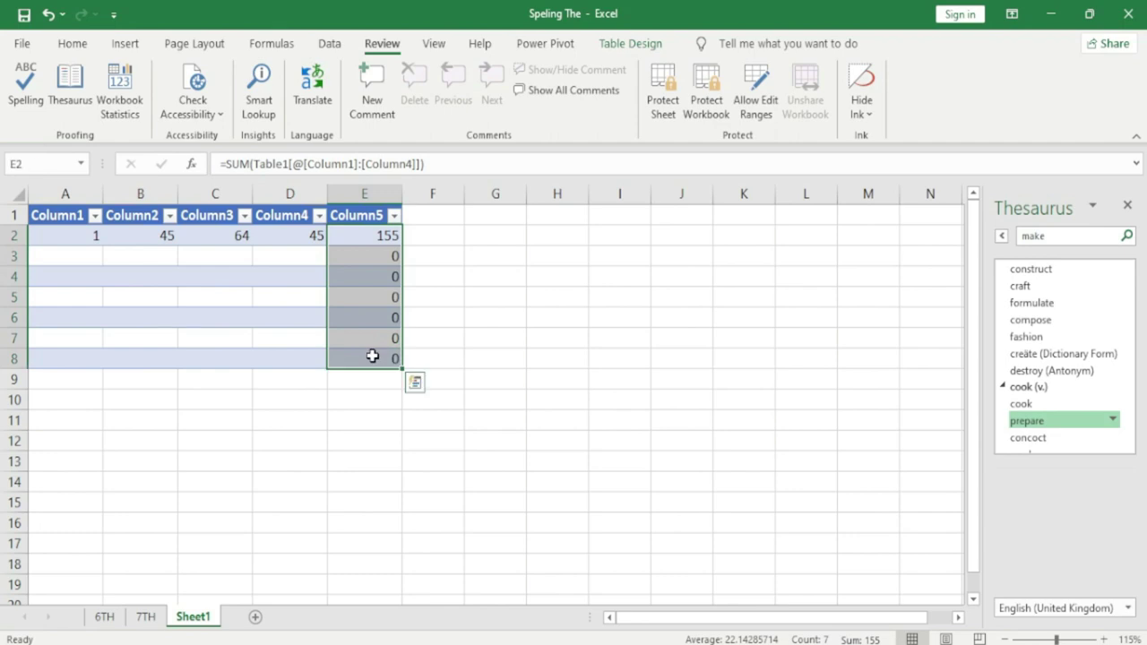
key(ctrl+shift+g)
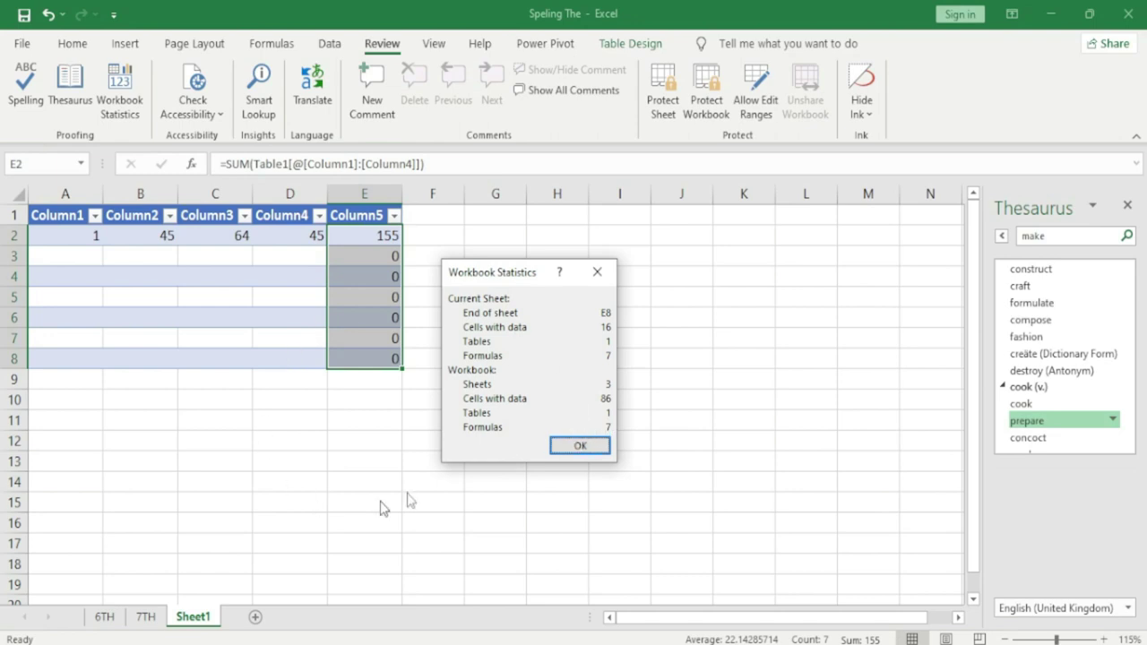
click(581, 445)
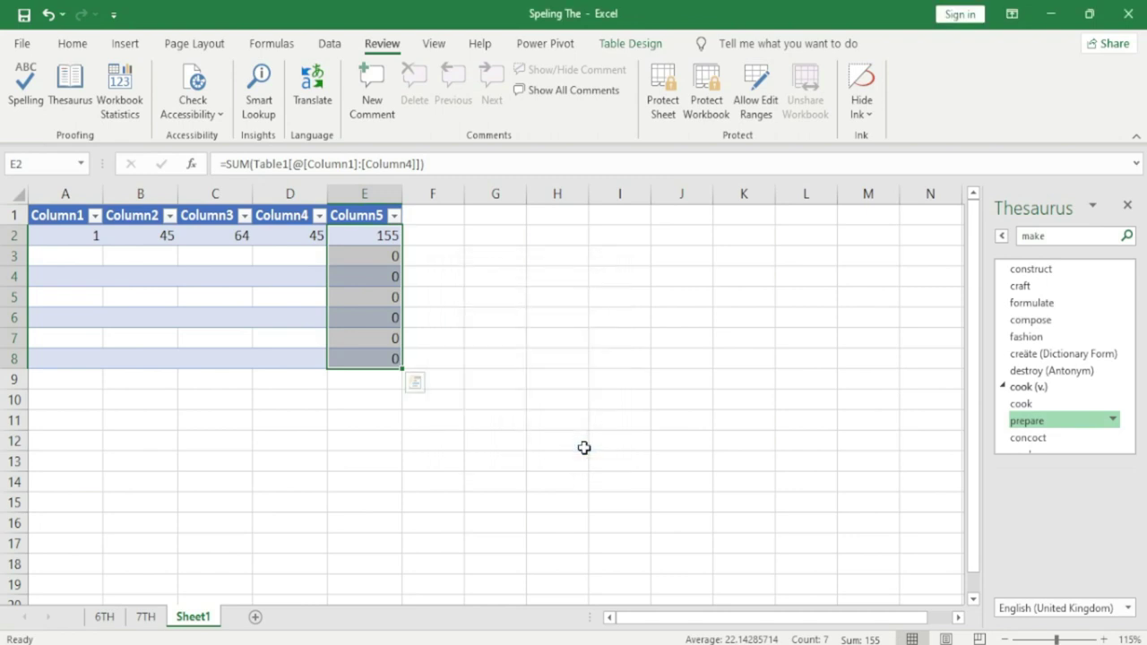